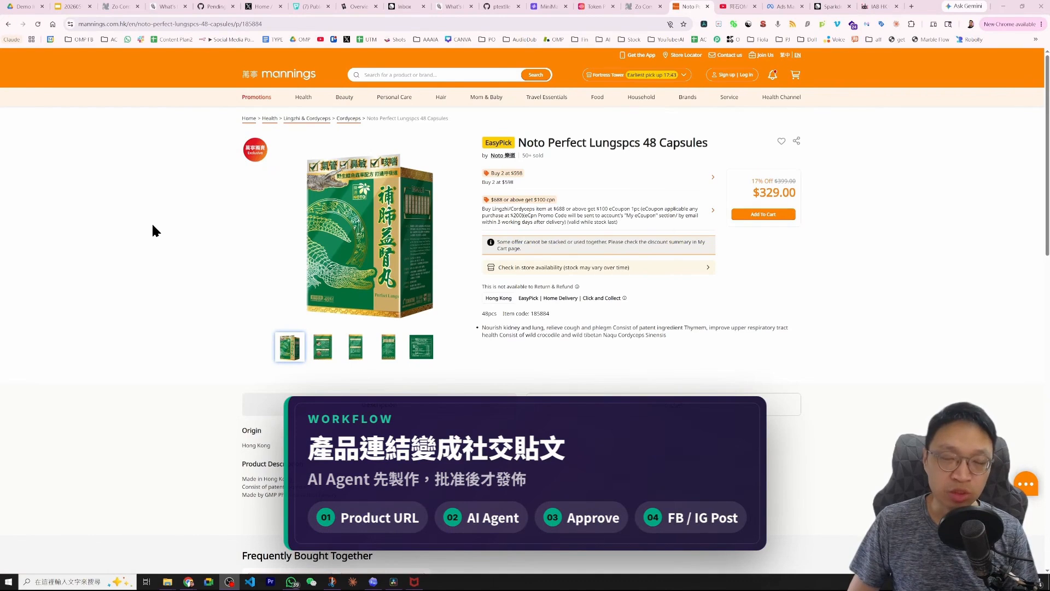
Switch to the chat tab and examine the generated social-frame poster for Noto Perfect Lungspcs 48 Capsules.
left_click(639, 7)
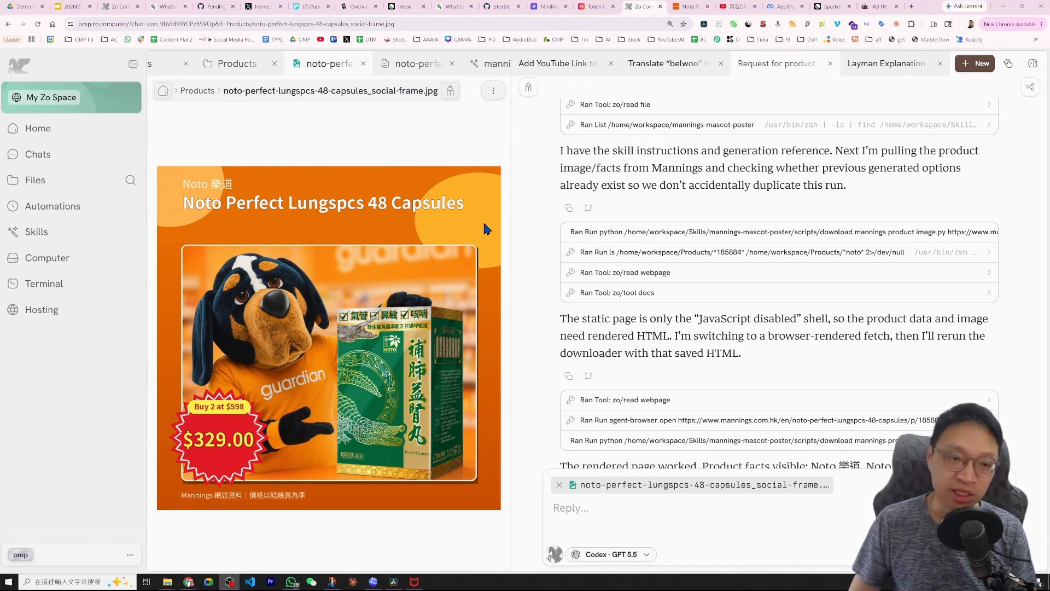
mouse_move(148, 166)
left_mouse_down()
mouse_move(424, 160)
mouse_move(505, 323)
mouse_move(143, 163)
left_mouse_up()
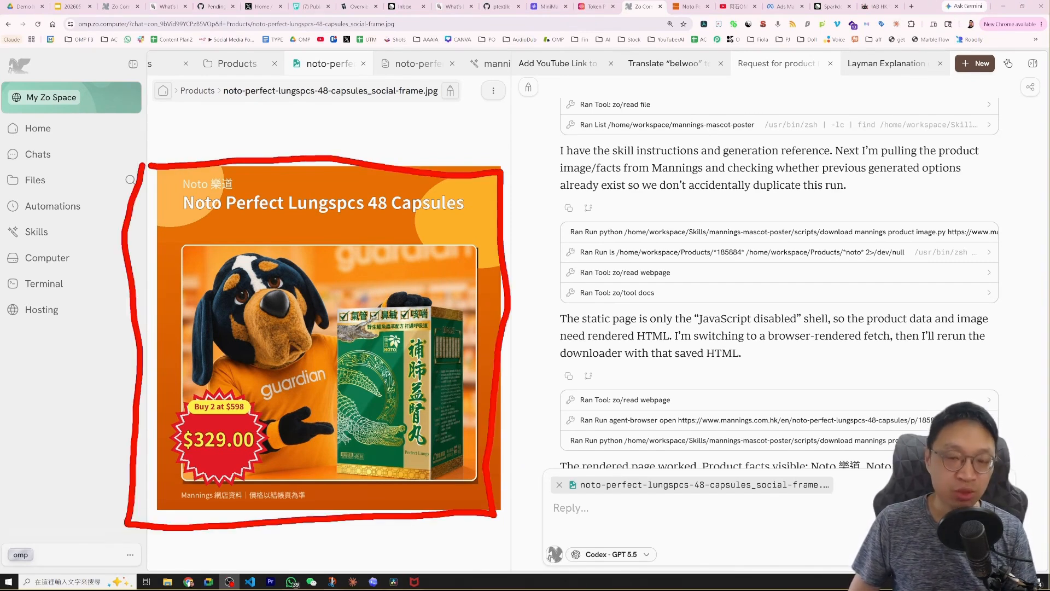
mouse_move(335, 130)
left_mouse_down()
mouse_move(306, 177)
mouse_move(351, 184)
left_mouse_up()
mouse_move(176, 131)
left_mouse_down()
mouse_move(163, 154)
mouse_move(205, 155)
left_mouse_up()
mouse_move(183, 214)
left_mouse_down()
mouse_move(247, 222)
mouse_move(372, 181)
mouse_move(169, 187)
mouse_move(169, 214)
left_mouse_up()
mouse_move(197, 380)
left_mouse_down()
mouse_move(144, 464)
mouse_move(255, 492)
mouse_move(231, 381)
mouse_move(215, 379)
left_mouse_up()
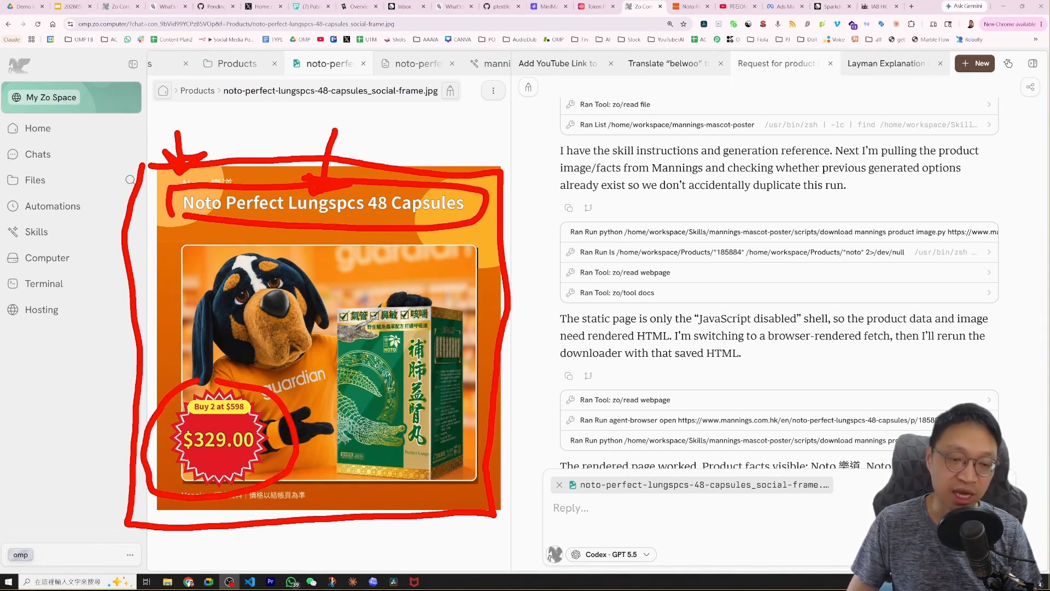
key("Escape")
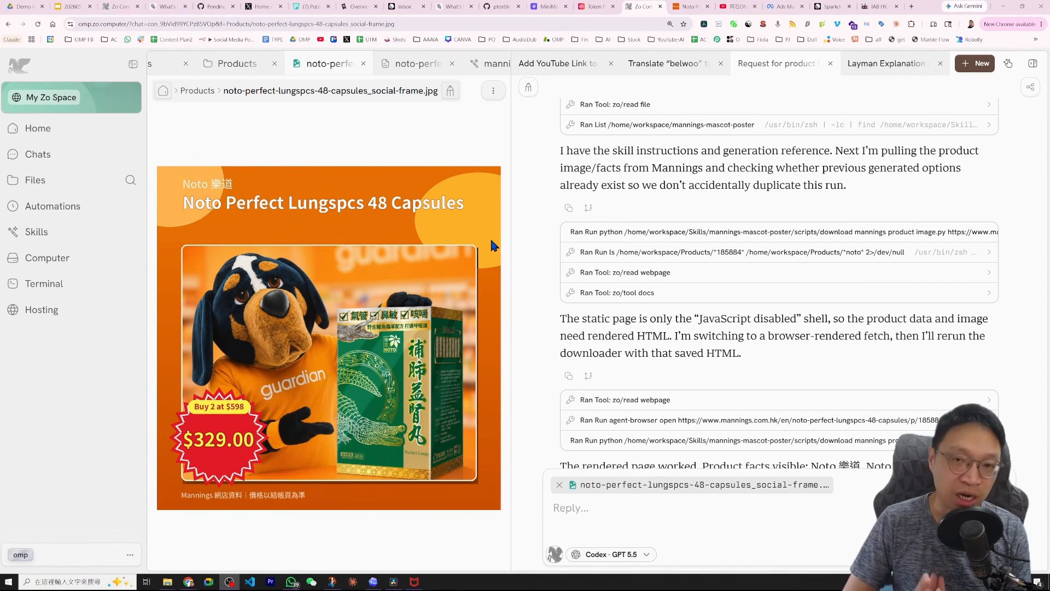
mouse_move(183, 247)
left_mouse_down()
mouse_move(295, 239)
mouse_move(475, 323)
mouse_move(469, 476)
mouse_move(189, 480)
mouse_move(190, 267)
left_mouse_up()
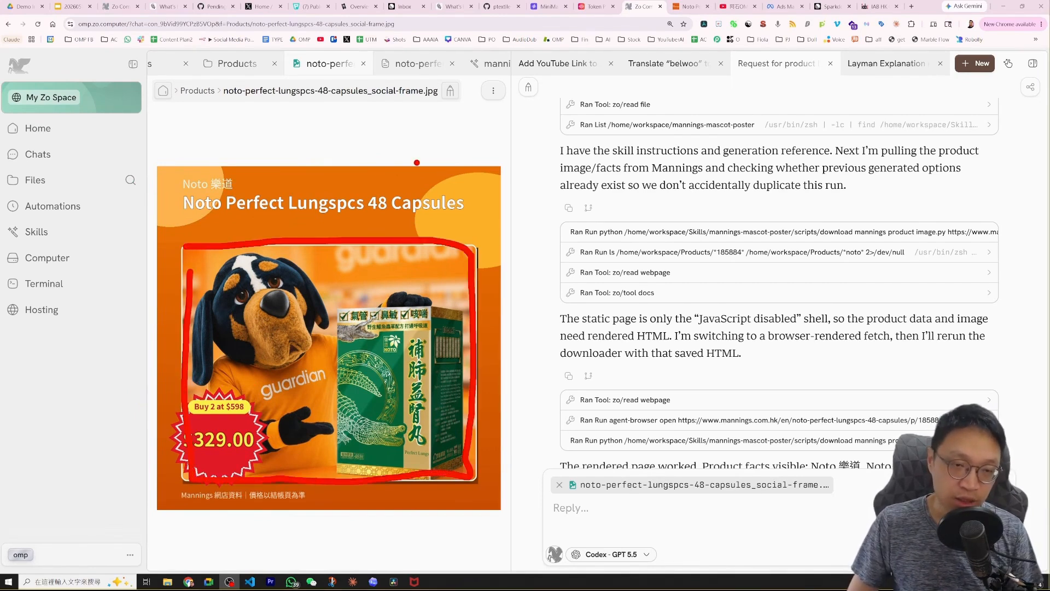
left_click_drag(427, 136, 414, 174)
mouse_move(210, 209)
left_mouse_down()
mouse_move(232, 220)
mouse_move(350, 181)
mouse_move(173, 210)
left_mouse_up()
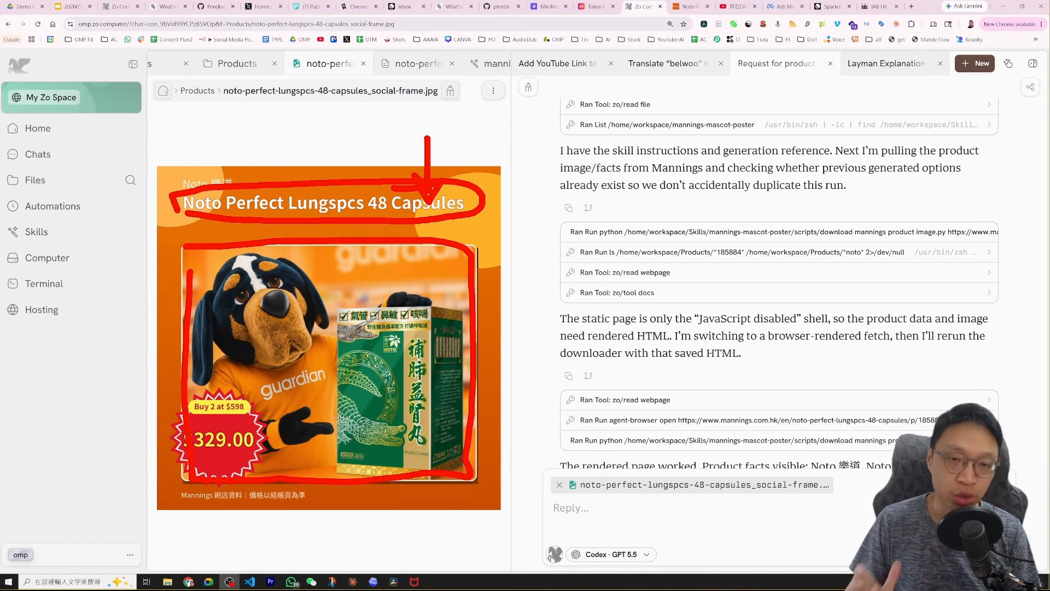
key("e")
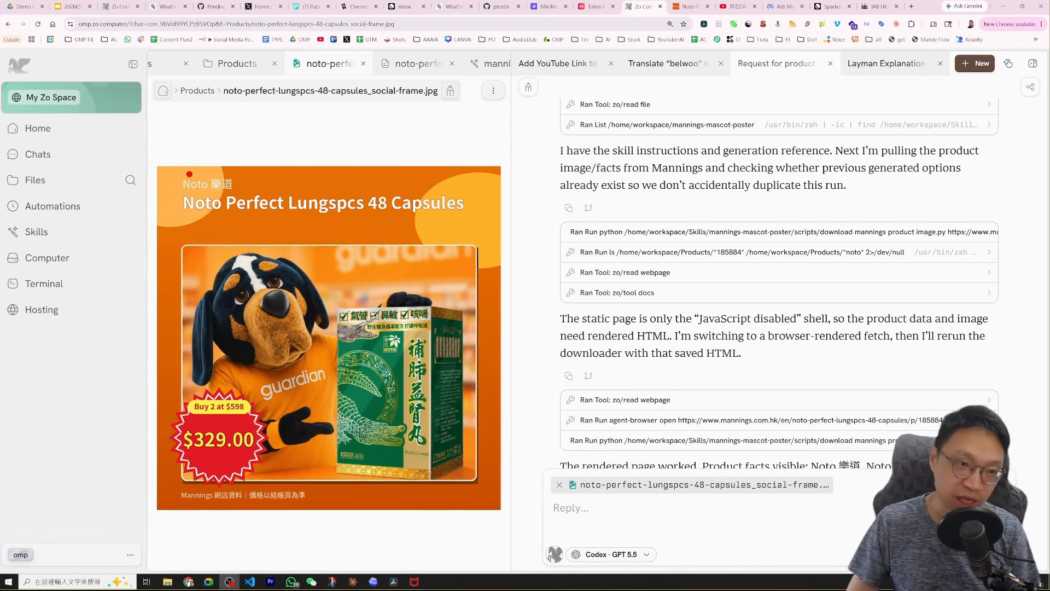
mouse_move(178, 163)
left_mouse_down()
mouse_move(214, 226)
mouse_move(350, 154)
mouse_move(210, 161)
left_mouse_up()
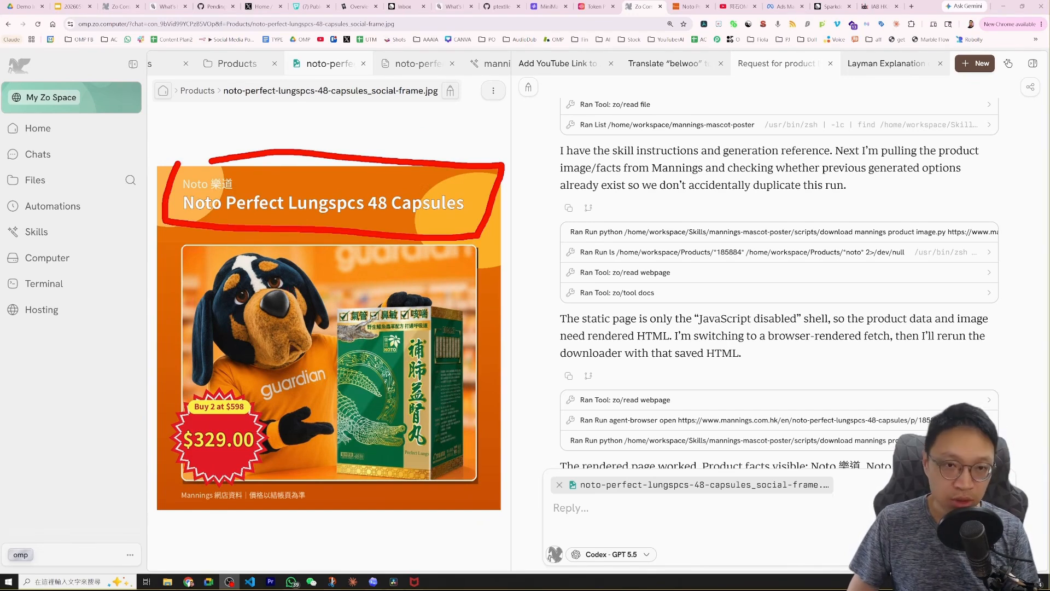
key("Escape")
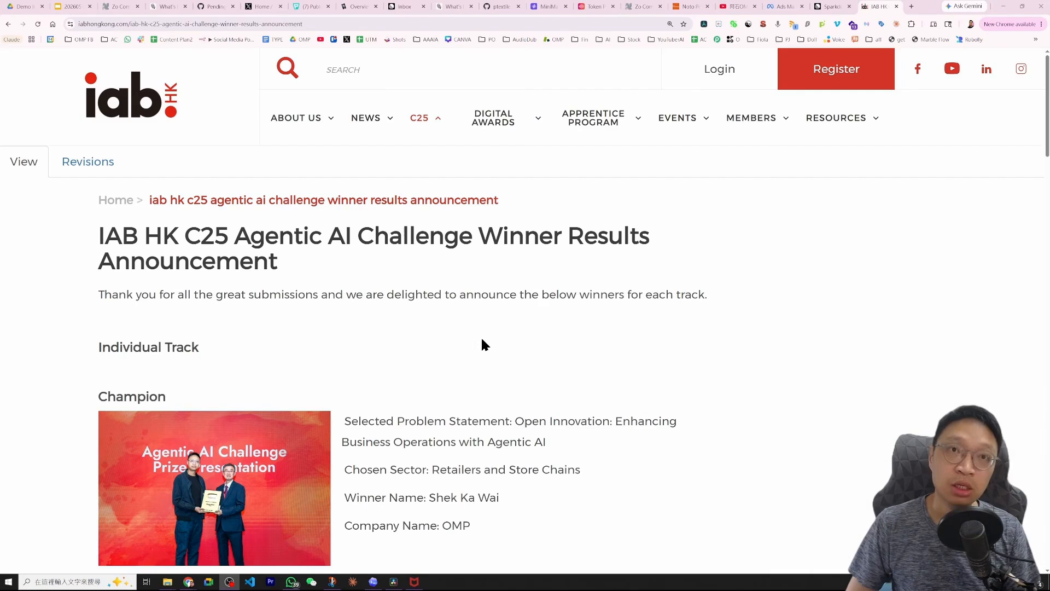
Switch between the chat and the Mannings product page for Noto Perfect Lungspcs 48 Capsules to compare them.
scroll(474, 333, "down", 2)
scroll(473, 332, "up", 1)
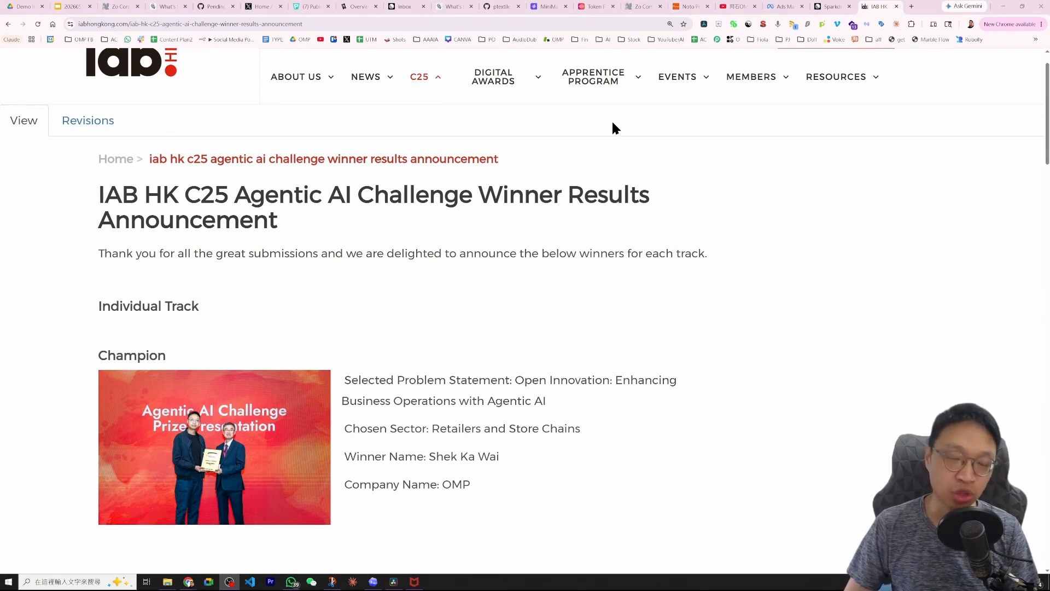
left_click(641, 6)
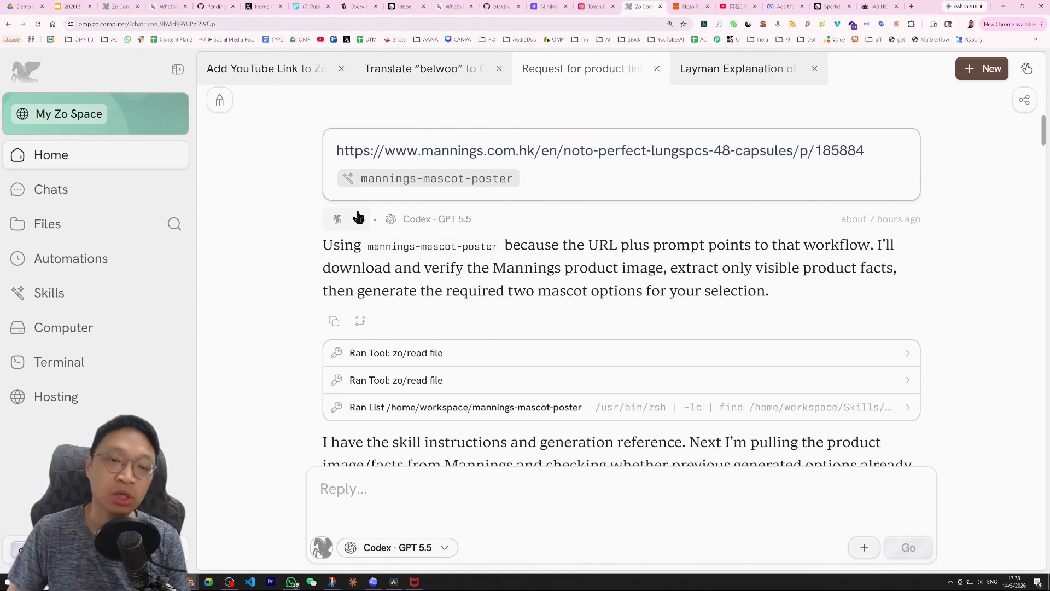
left_click(691, 7)
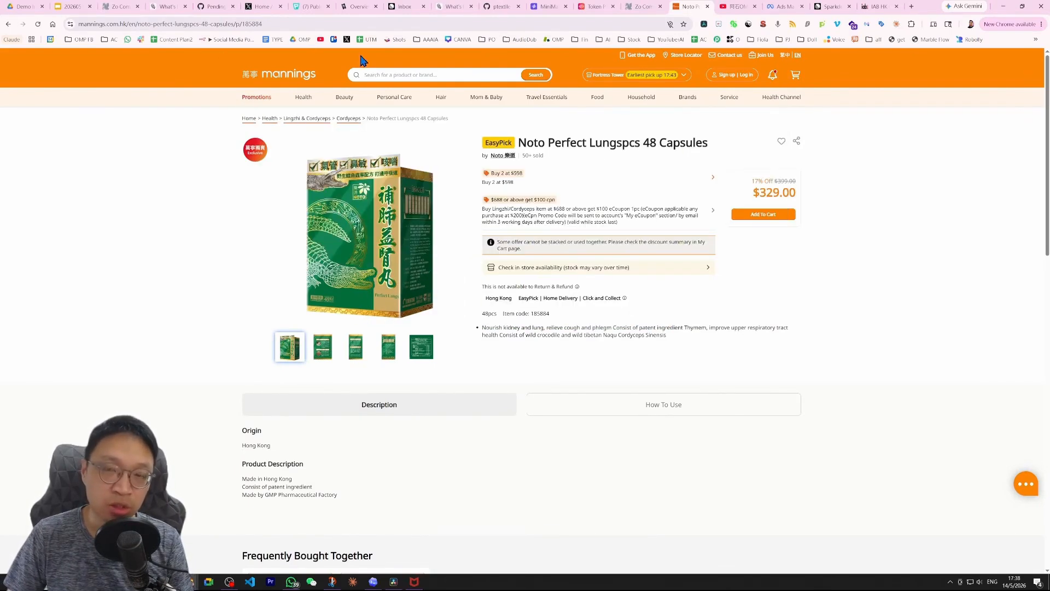
left_click(655, 12)
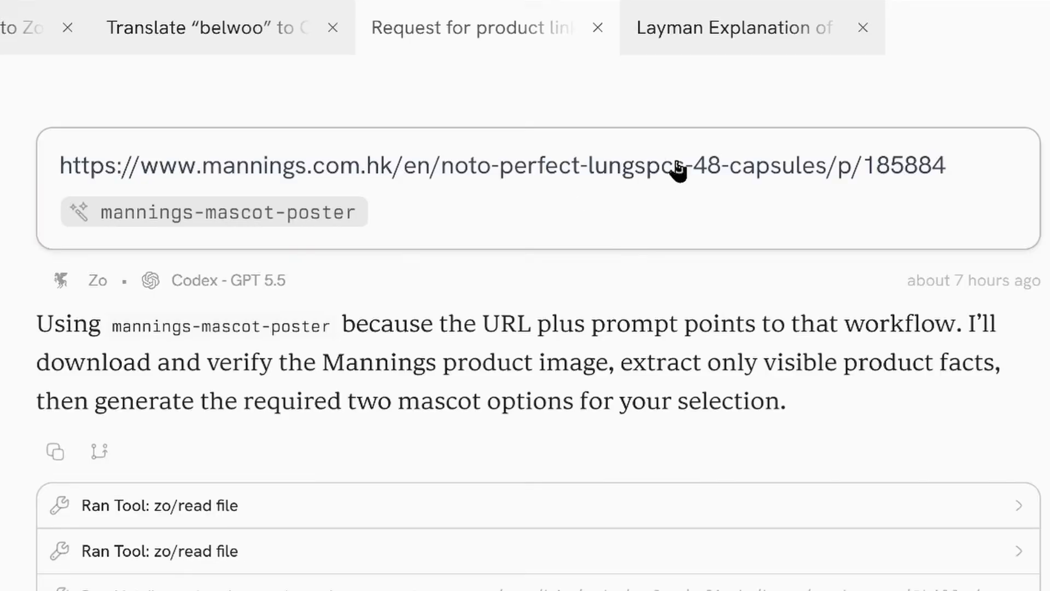
Open the mannings-mascot-poster skill from the original prompt and read its workflow instructions.
left_click(708, 149)
left_click_drag(965, 162, 71, 170)
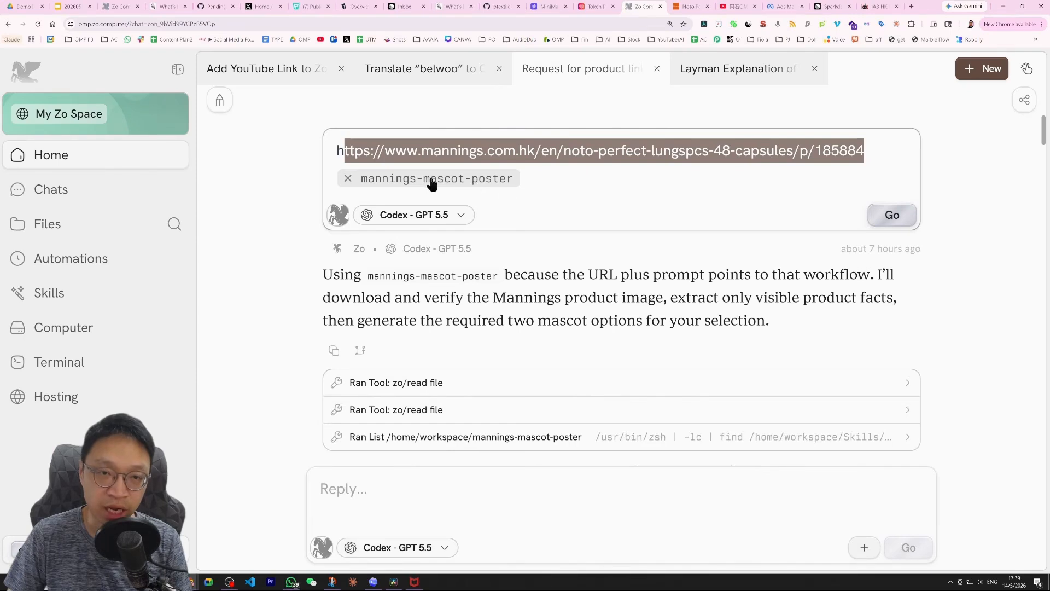
left_click(464, 182)
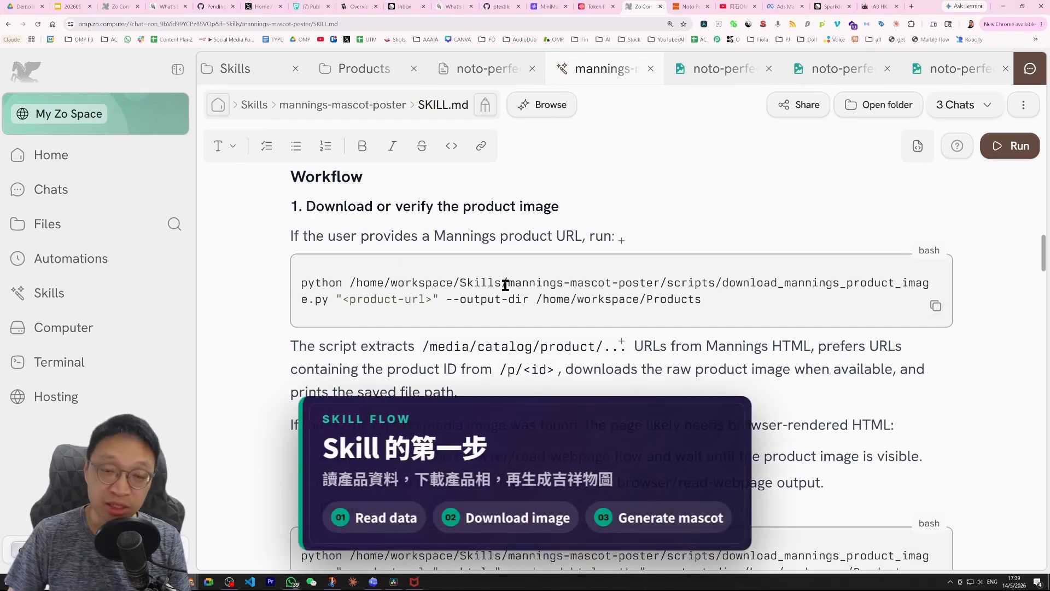
scroll(502, 284, "down", 3)
scroll(502, 284, "down", 5)
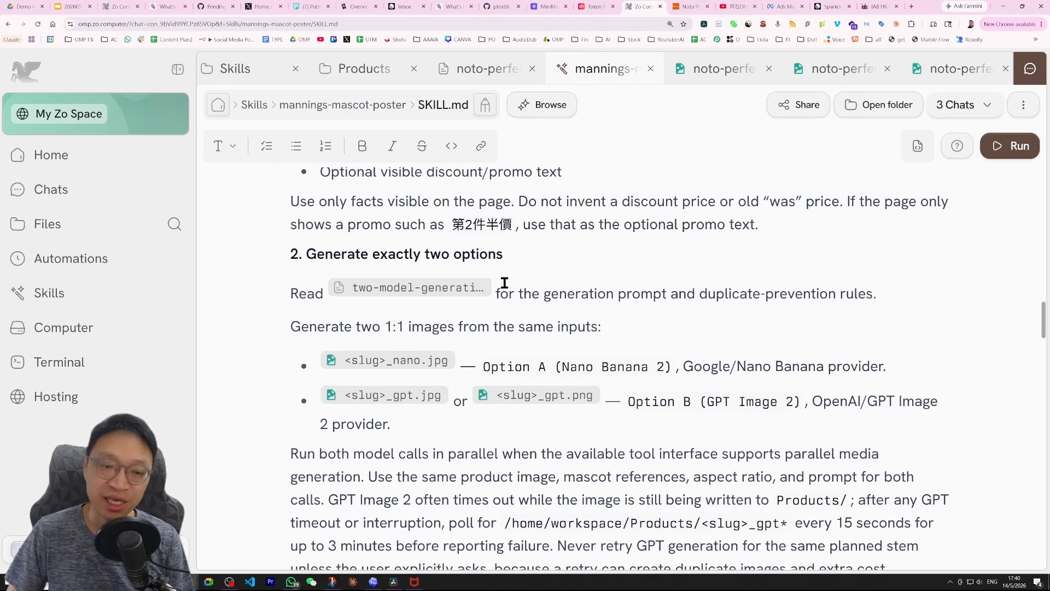
scroll(504, 287, "down", 2)
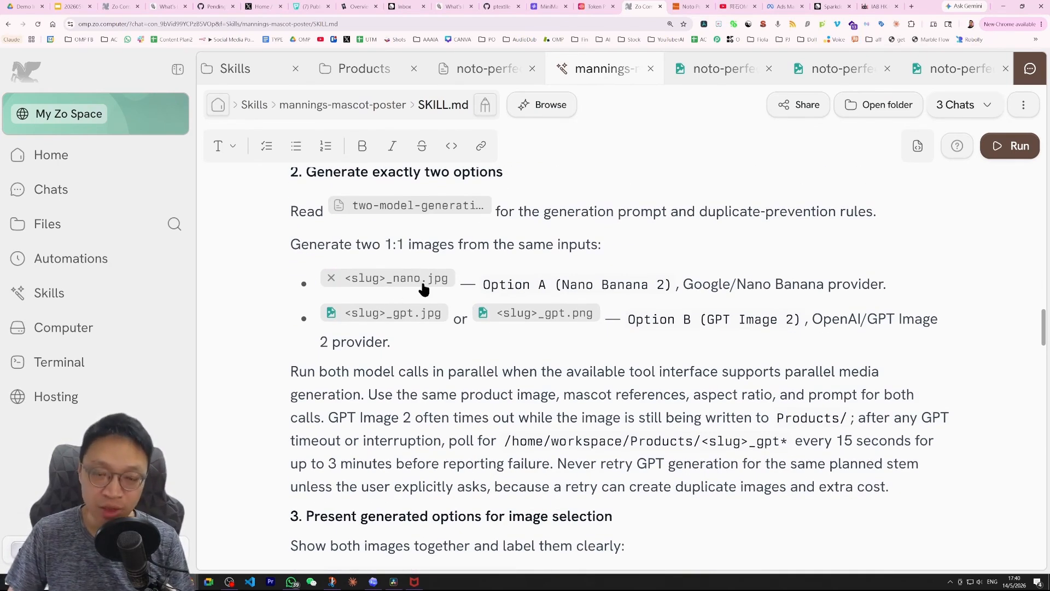
scroll(672, 252, "down", 1)
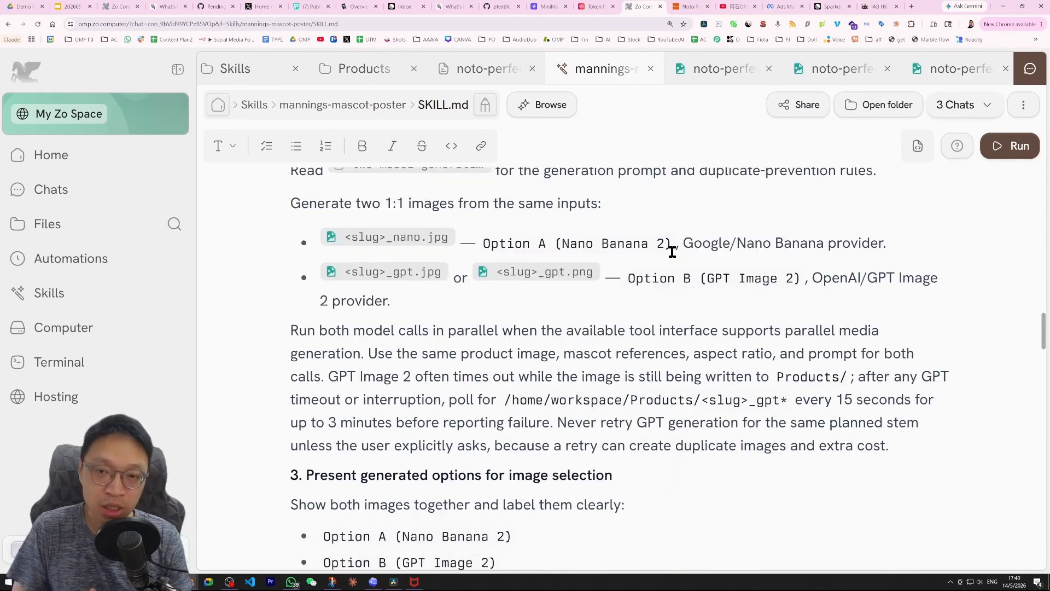
Browse to the mannings-mascot-poster skill folder, expand its assets, and open seed.png.
left_click(258, 107)
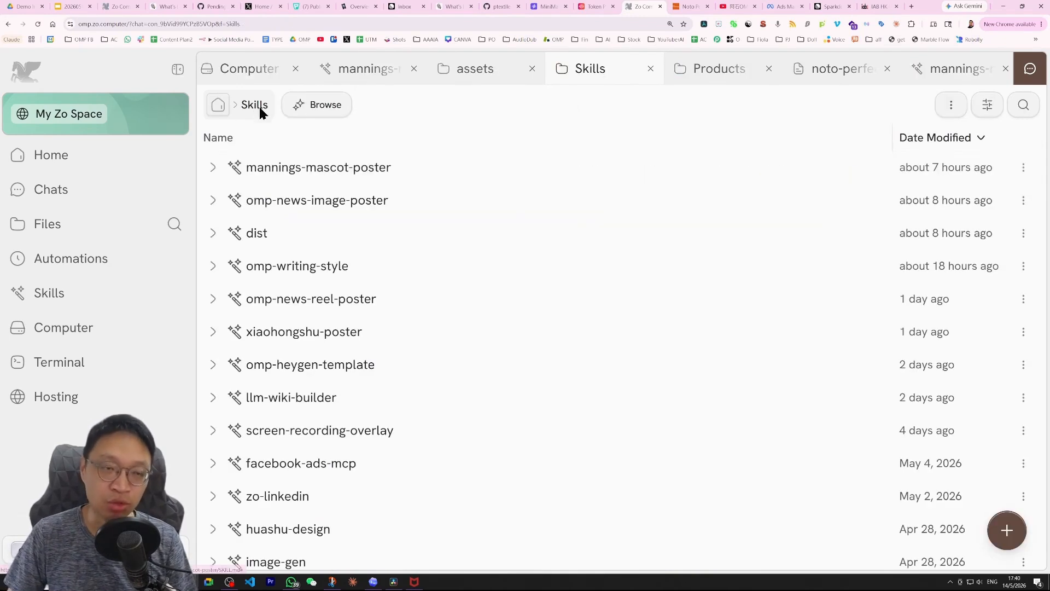
left_click(211, 170)
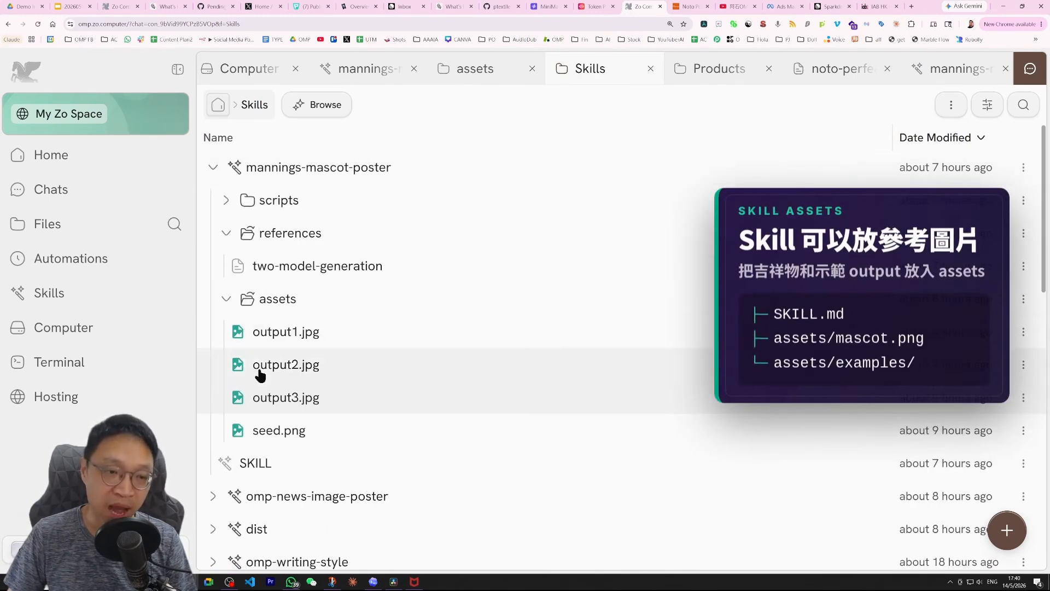
left_click(227, 300)
left_click(228, 301)
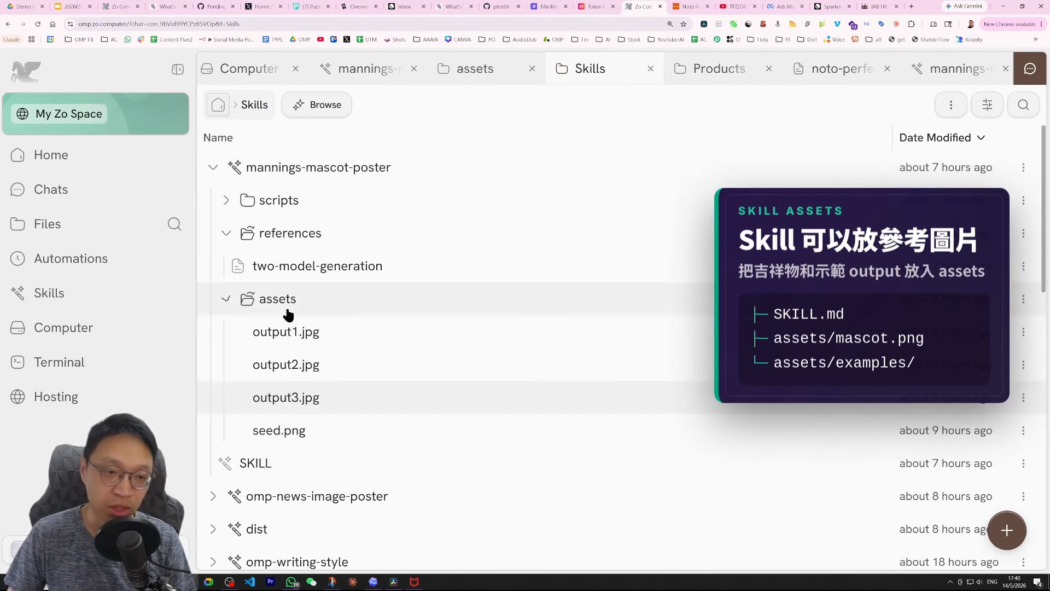
left_click(278, 431)
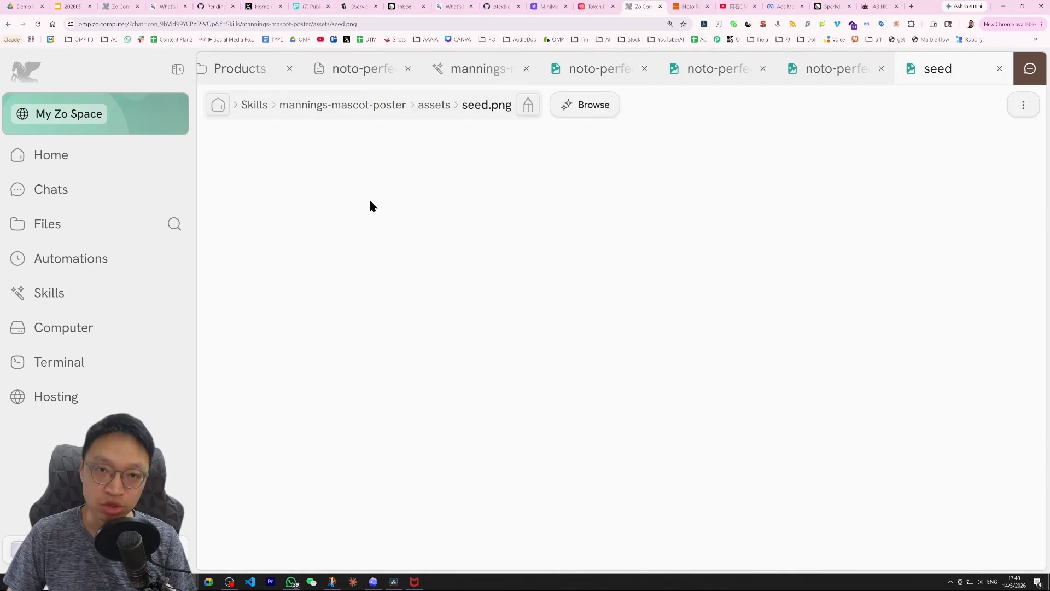
View the seed mascot image, then go back to assets and view the output1.jpg example.
scroll(607, 303, "down", 4)
scroll(607, 304, "up", 4)
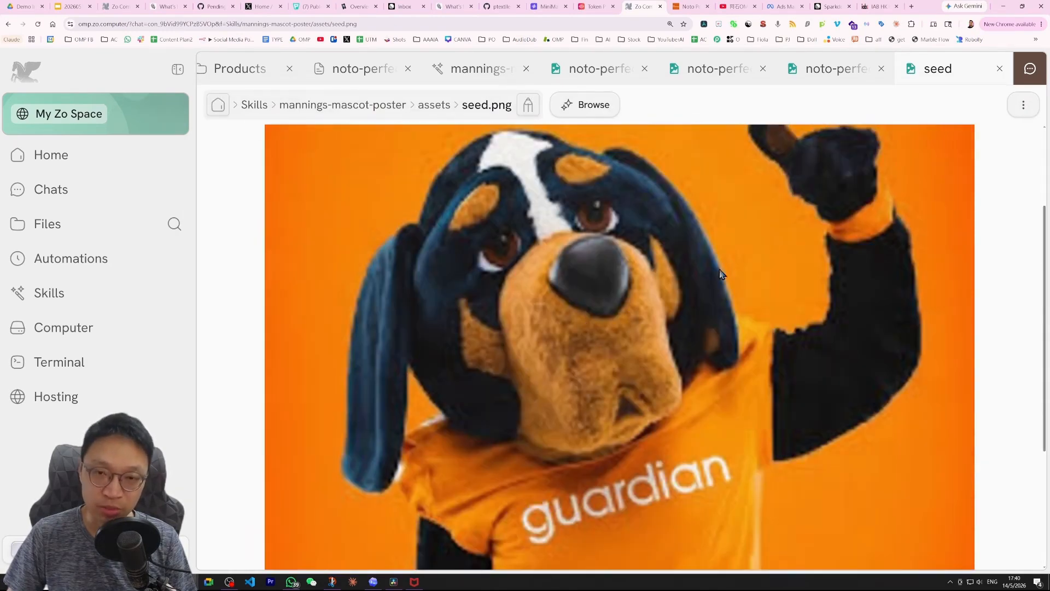
scroll(655, 306, "down", 2)
scroll(663, 304, "up", 2)
left_click(9, 24)
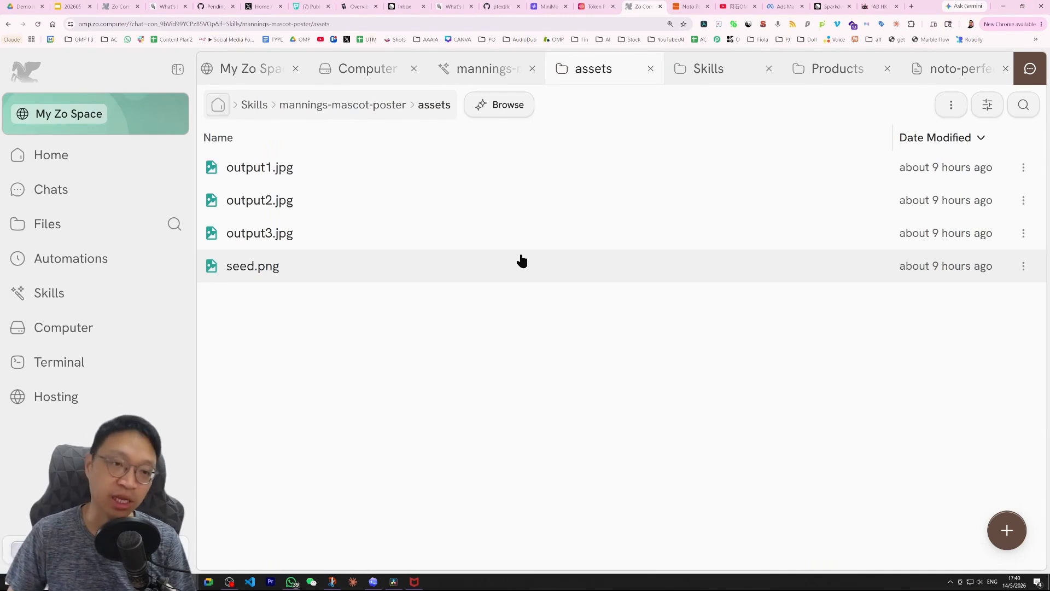
left_click(273, 170)
scroll(602, 295, "down", 3)
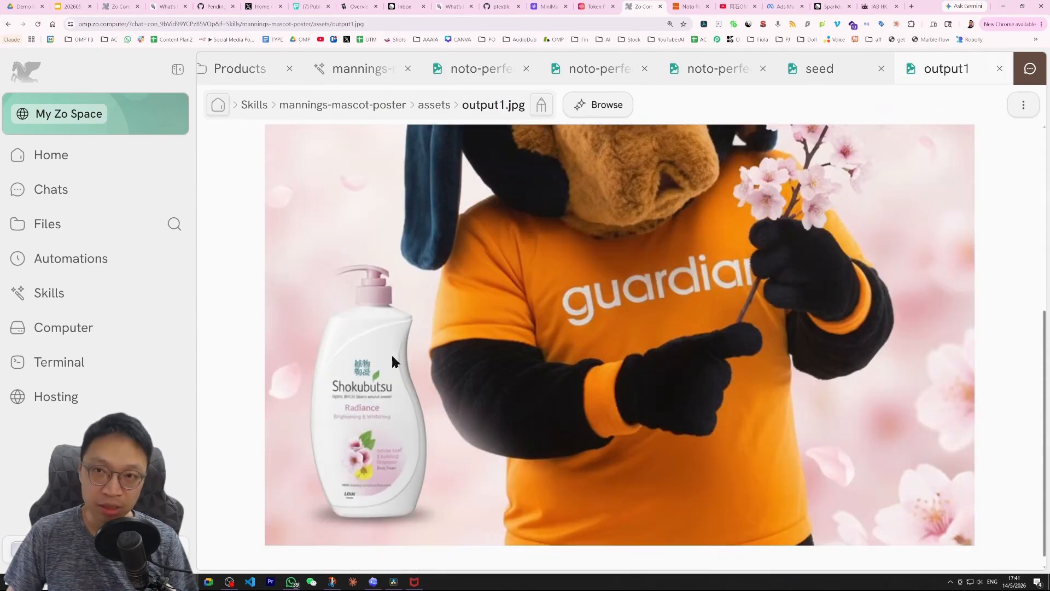
scroll(776, 404, "down", 2)
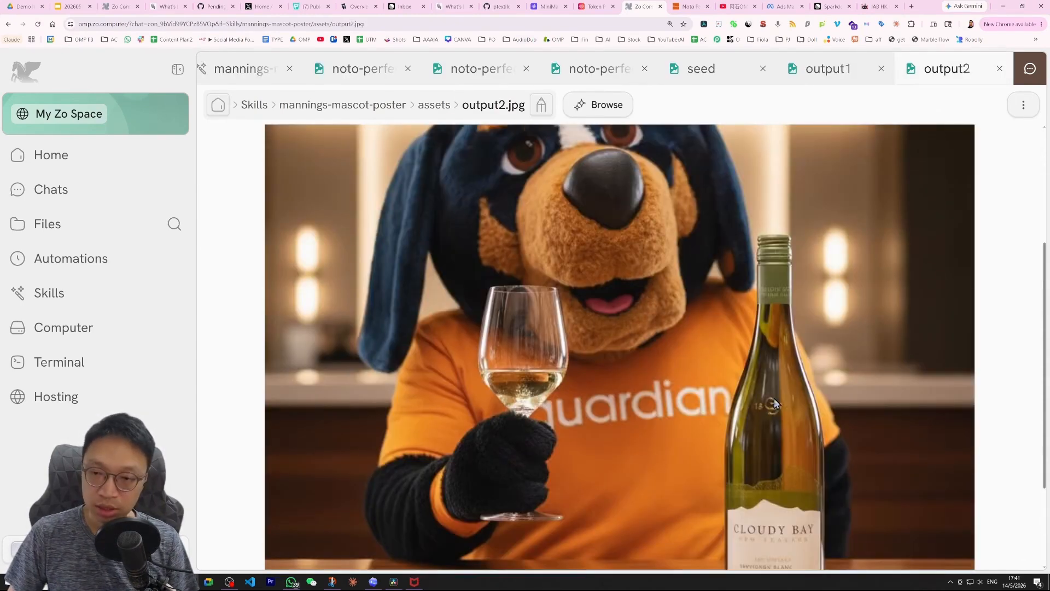
scroll(760, 416, "down", 2)
scroll(875, 218, "up", 5)
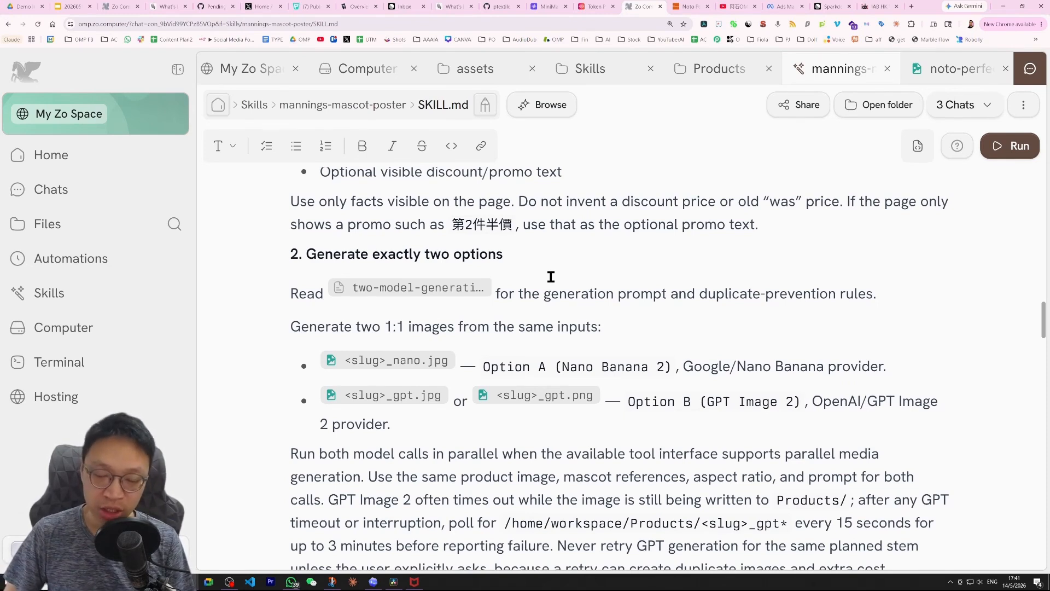
Read the SKILL.md sections on presenting options, applying the social frame and writing the Facebook copy.
scroll(563, 275, "down", 3)
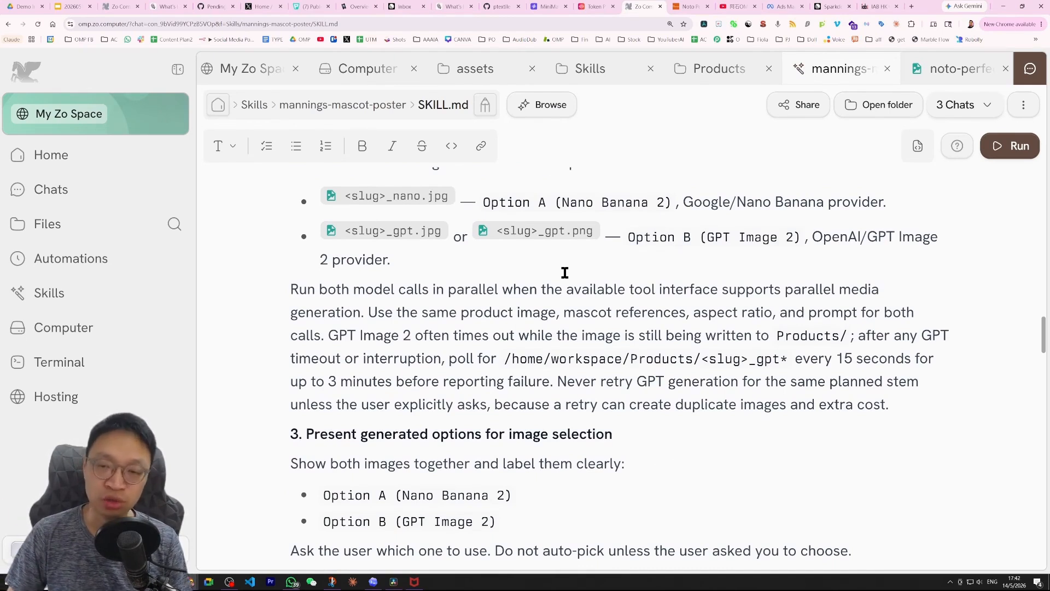
scroll(555, 313, "down", 7)
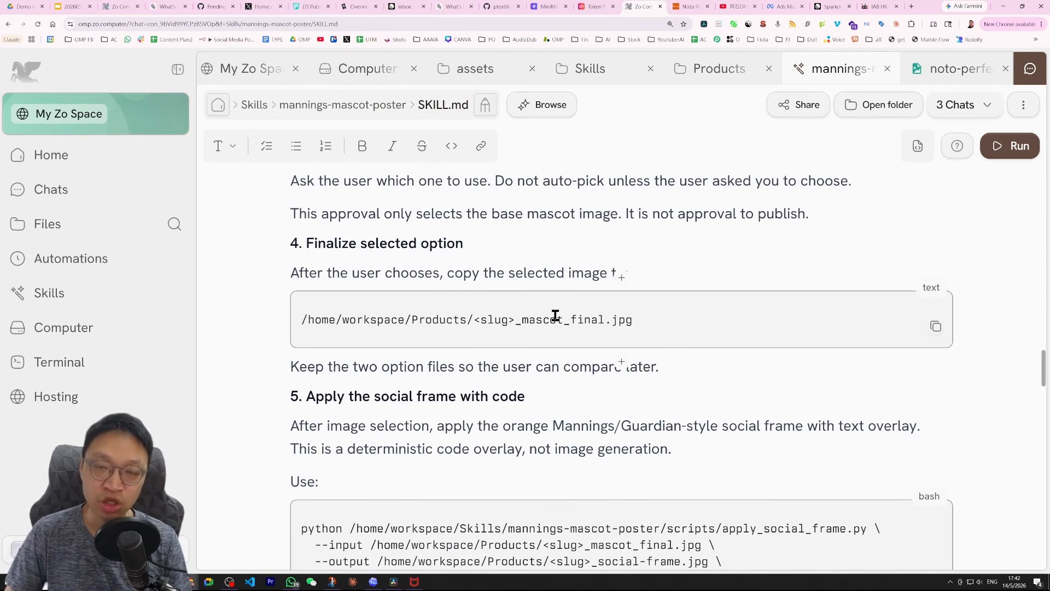
scroll(556, 316, "down", 8)
left_click_drag(306, 234, 447, 241)
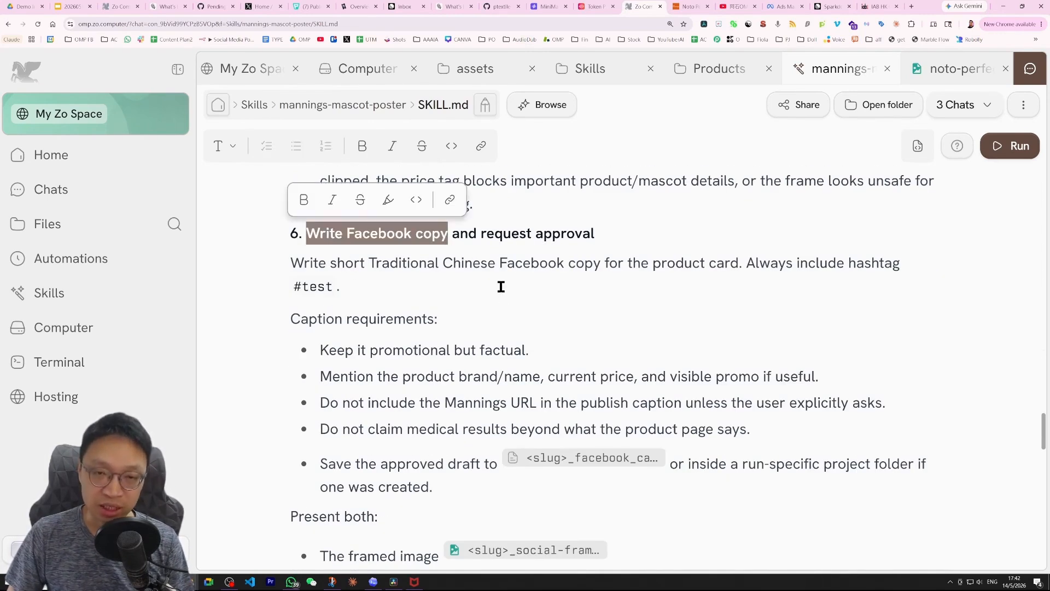
left_click(480, 236)
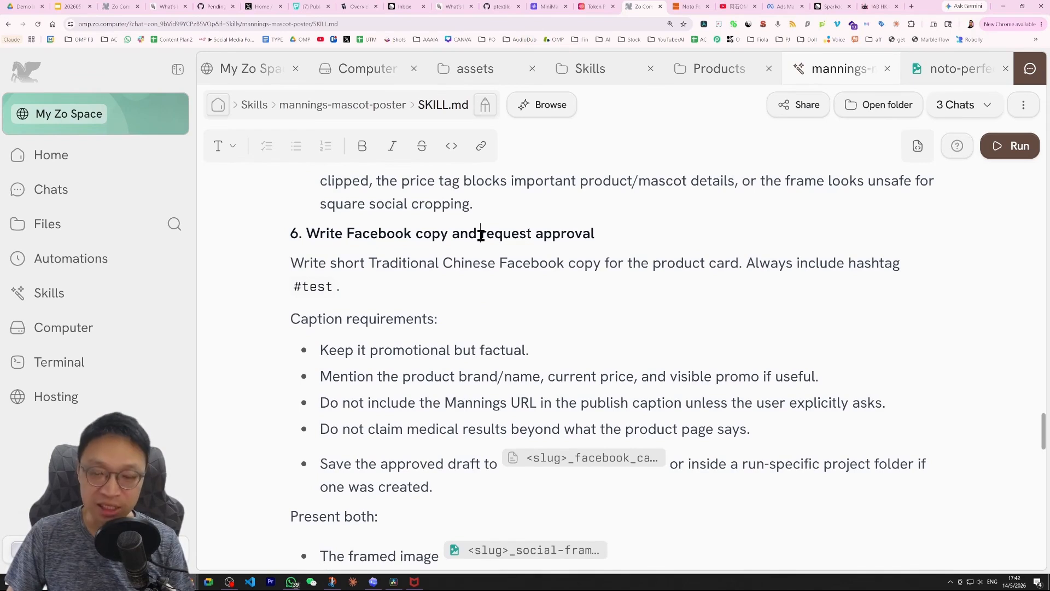
scroll(542, 321, "down", 3)
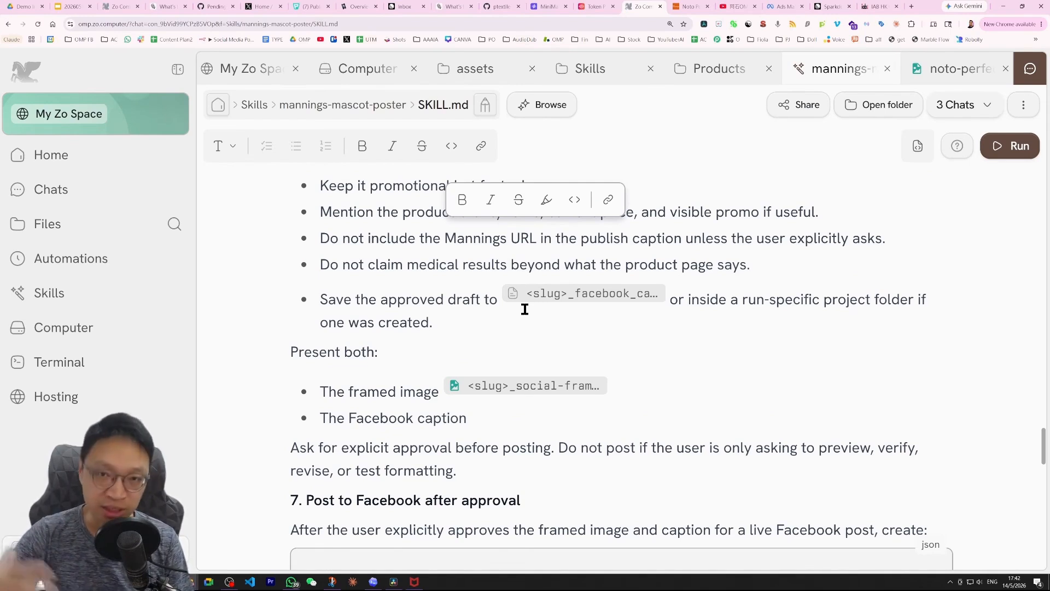
left_click(434, 322)
scroll(434, 313, "down", 2)
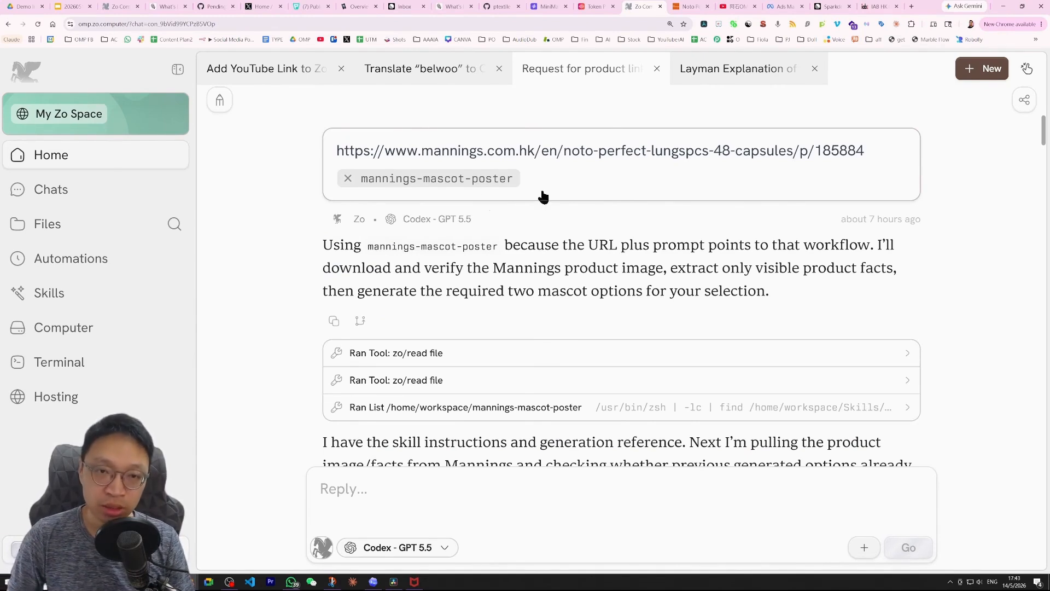
Review the chat's extracted product facts and compare them with the Mannings product page.
scroll(474, 184, "down", 15)
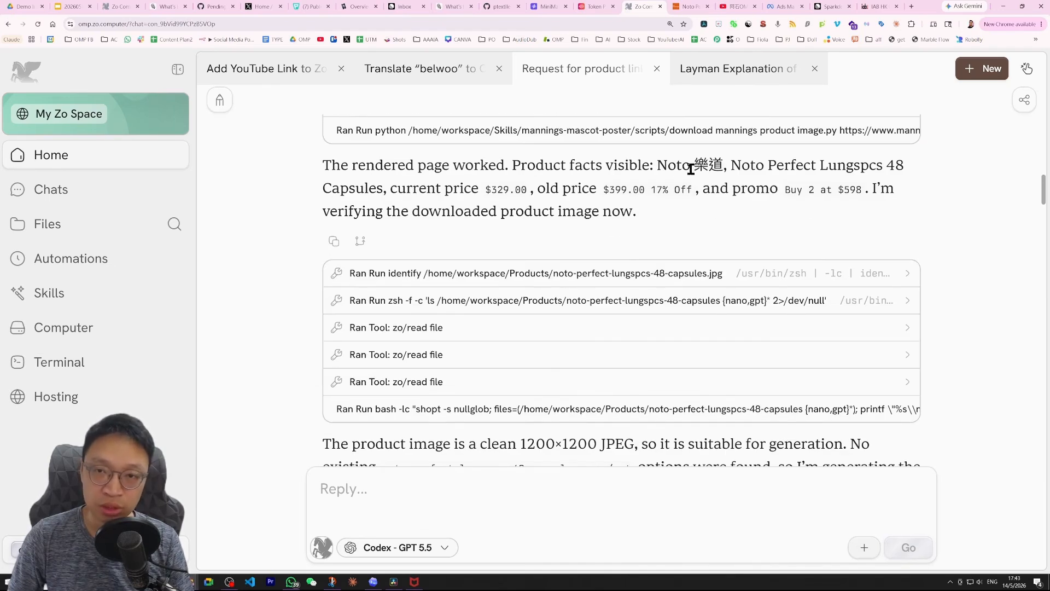
mouse_move(654, 167)
left_mouse_down()
mouse_move(674, 188)
mouse_move(643, 166)
left_mouse_up()
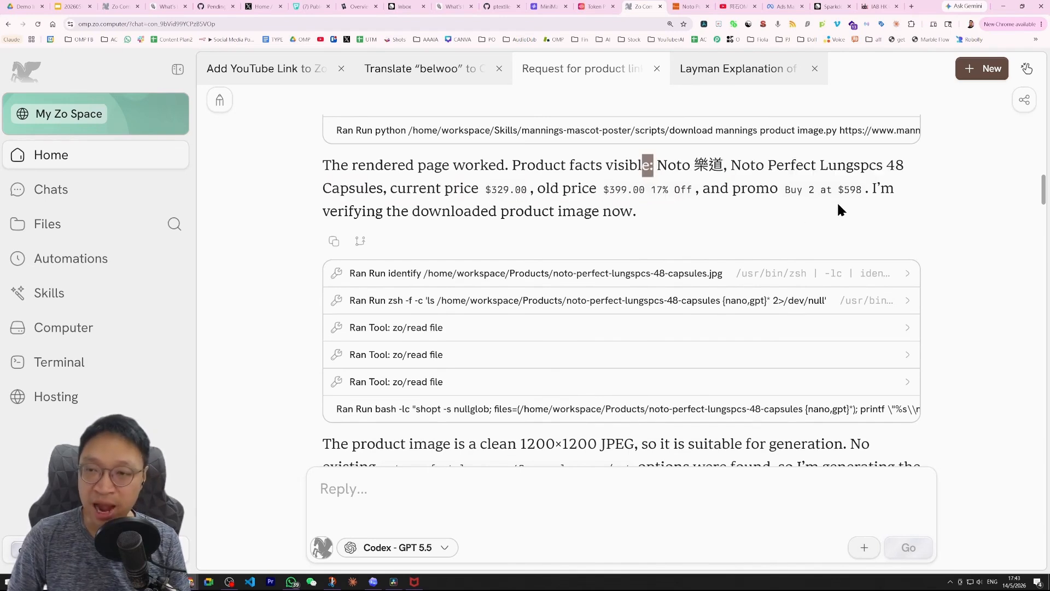
left_click(688, 6)
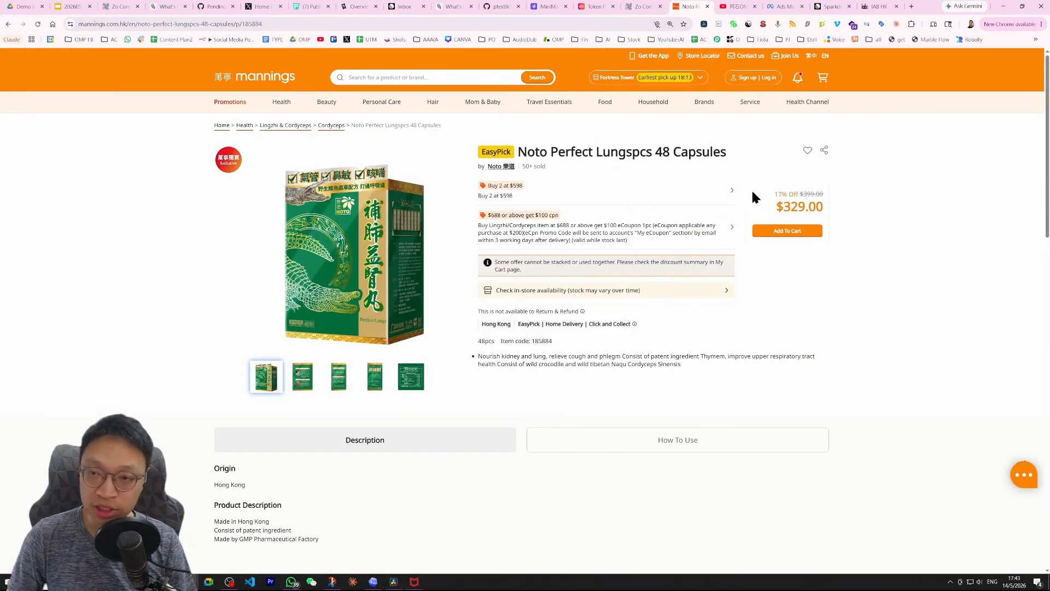
Compare the two generated poster options with the product packaging on the Mannings product page.
left_click(635, 7)
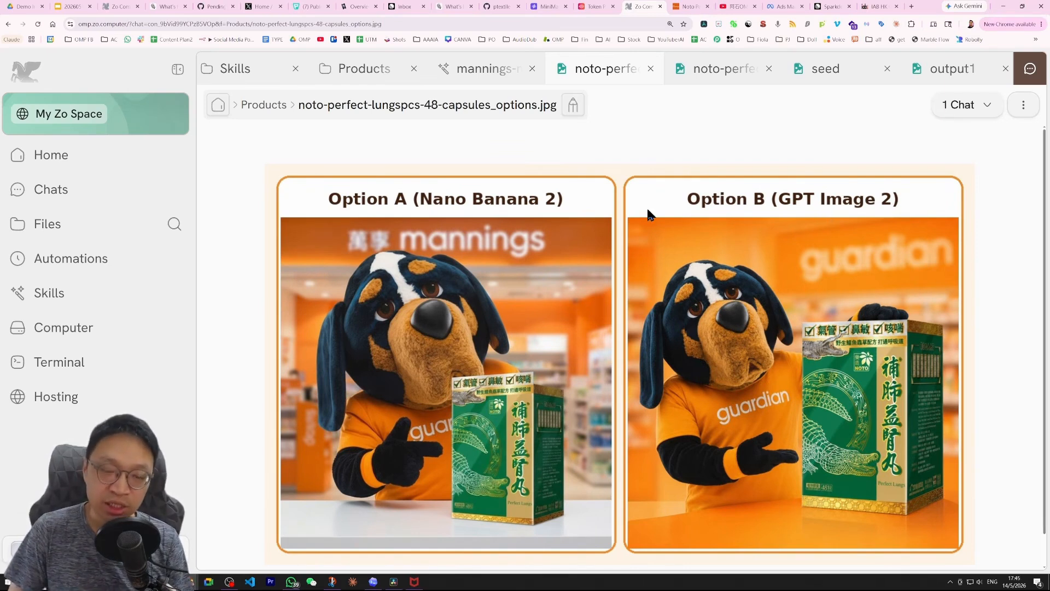
key("ctrl+Tab")
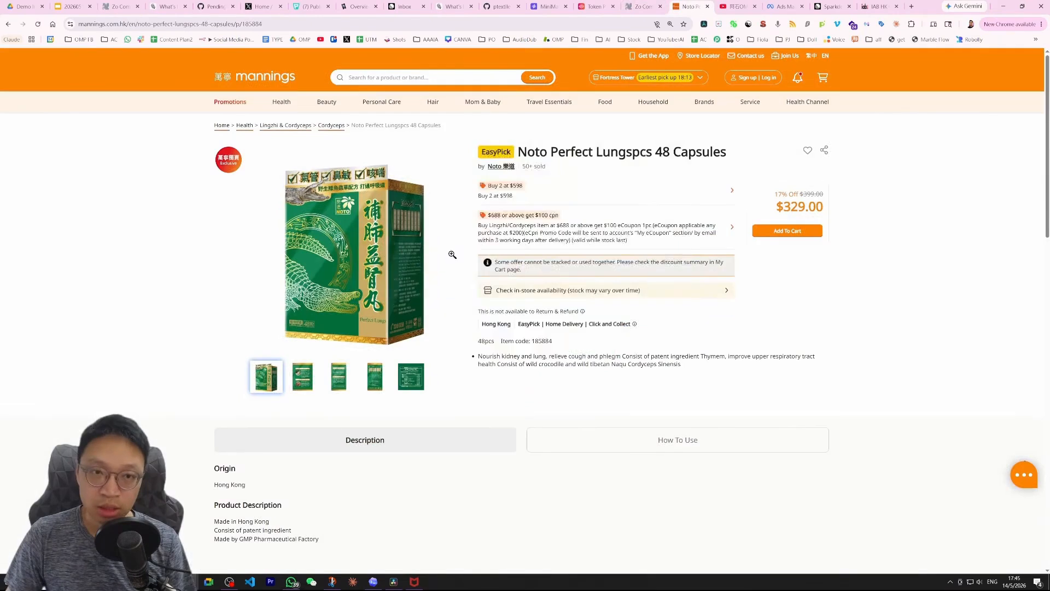
mouse_move(339, 148)
left_mouse_down()
mouse_move(263, 161)
mouse_move(332, 202)
mouse_move(424, 156)
mouse_move(298, 144)
left_mouse_up()
key("ctrl+shift+Tab")
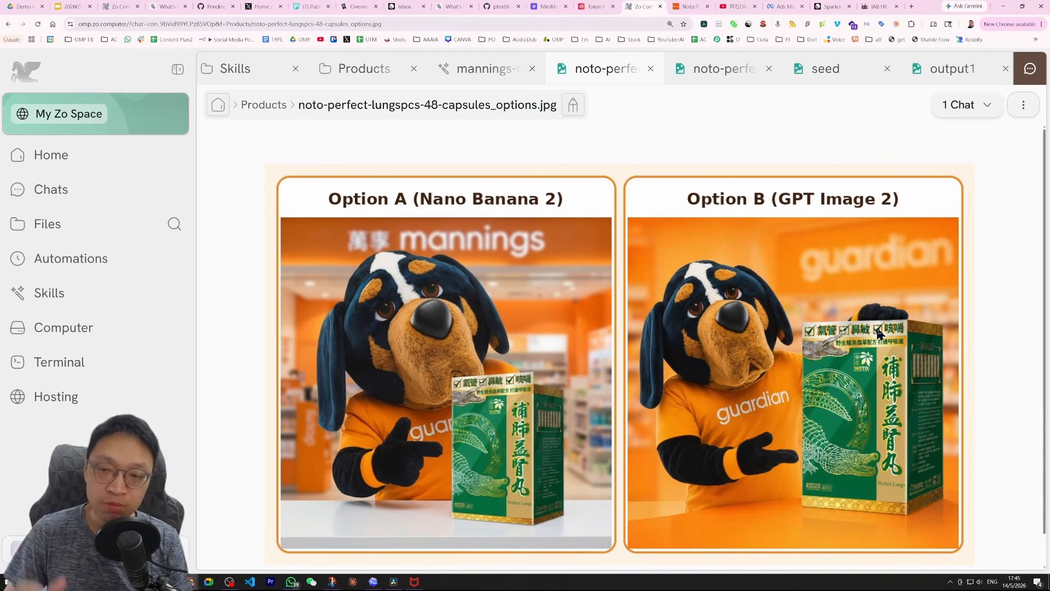
mouse_move(804, 327)
left_mouse_down()
mouse_move(858, 304)
mouse_move(909, 325)
left_mouse_up()
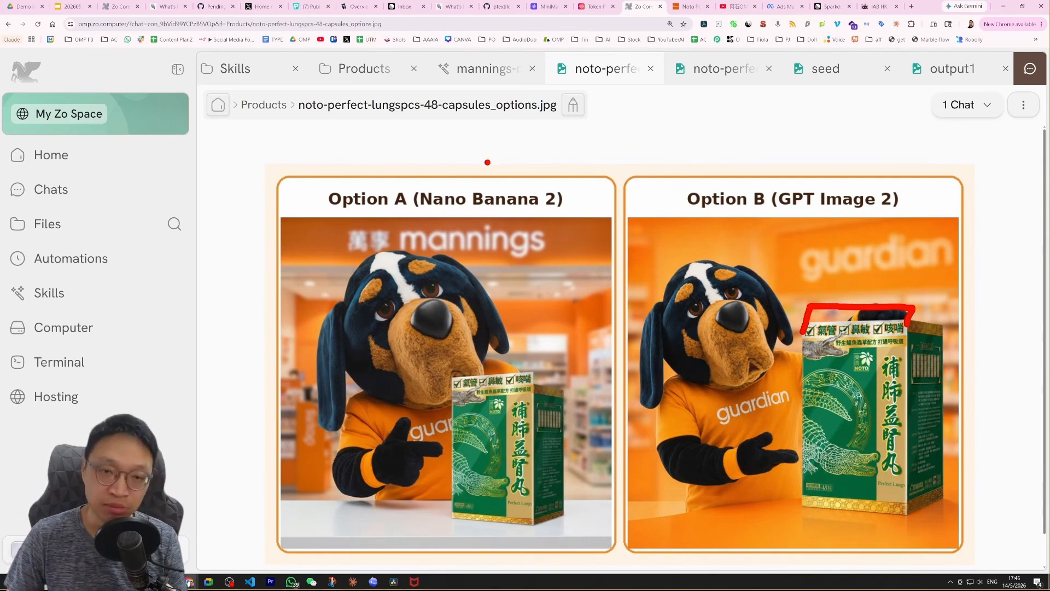
left_click_drag(530, 170, 633, 148)
Reply in the chat choosing option A for the poster.
key("Escape")
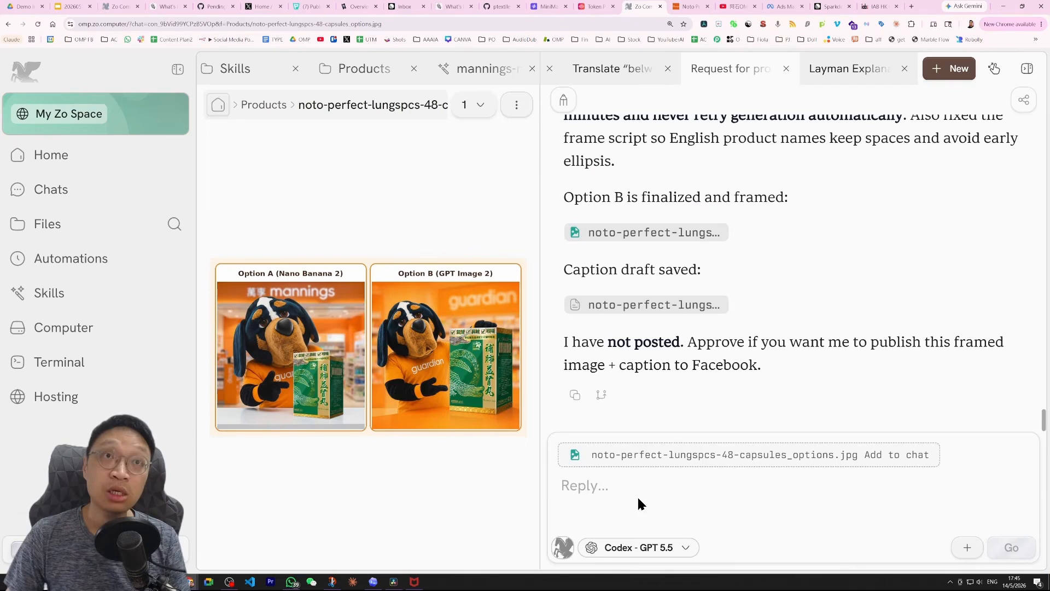
type("option A")
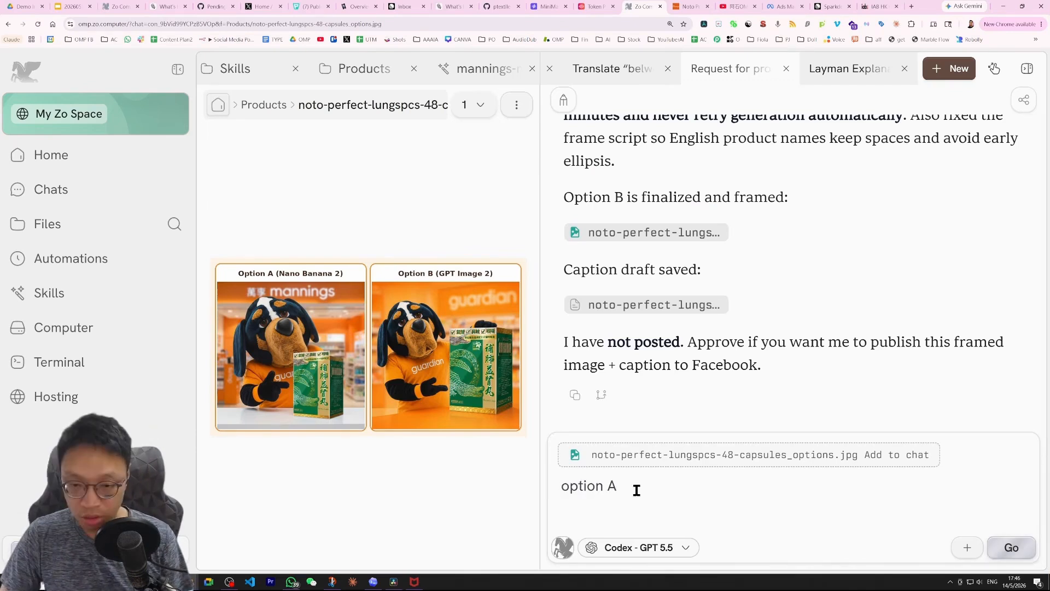
key("Return")
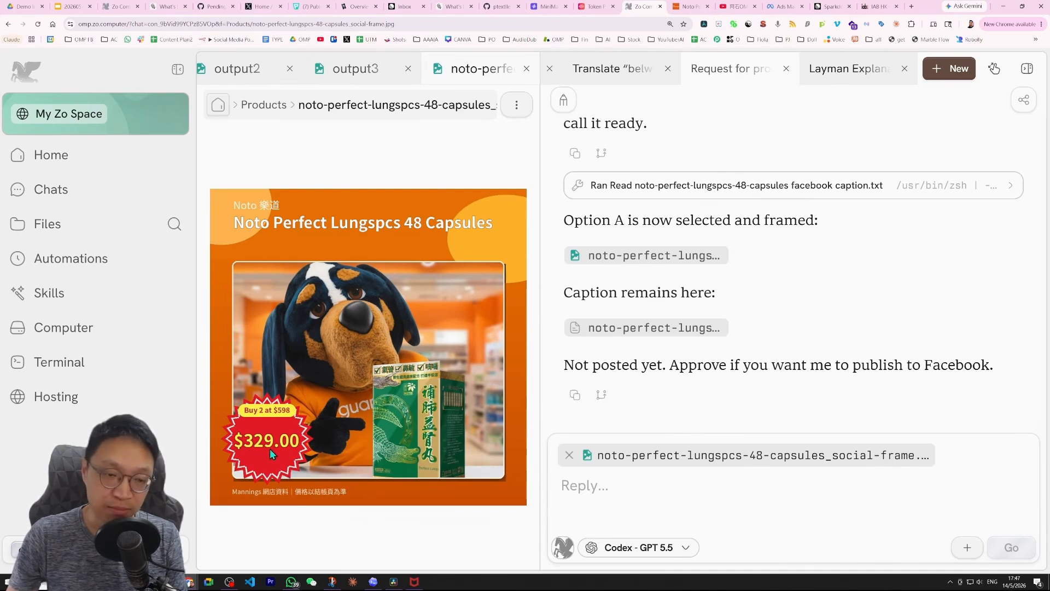
Open the saved Facebook caption text file from the chat's reply.
left_click(689, 6)
left_click(644, 6)
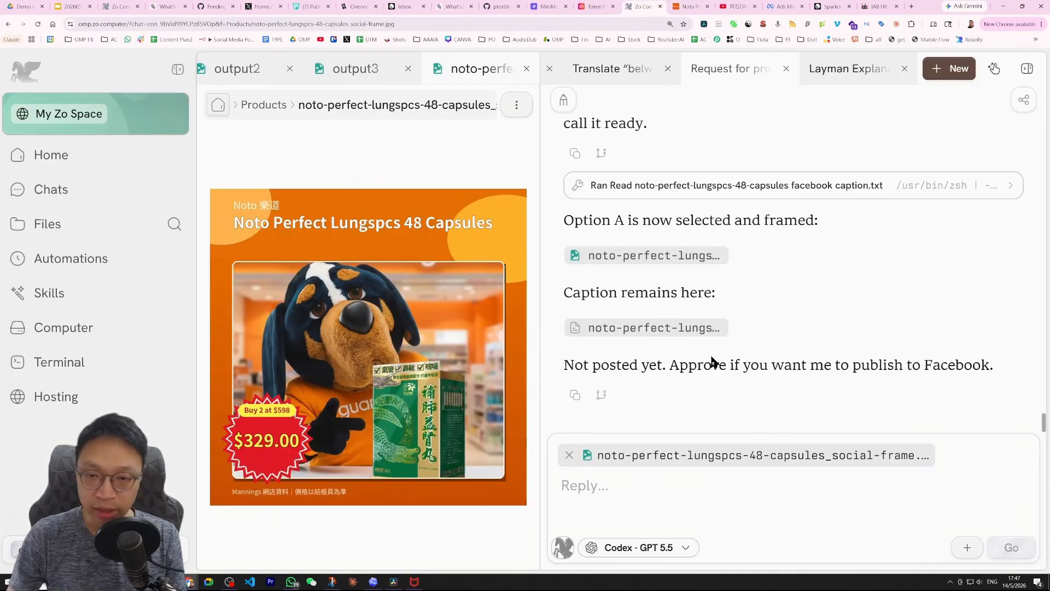
left_click(626, 328)
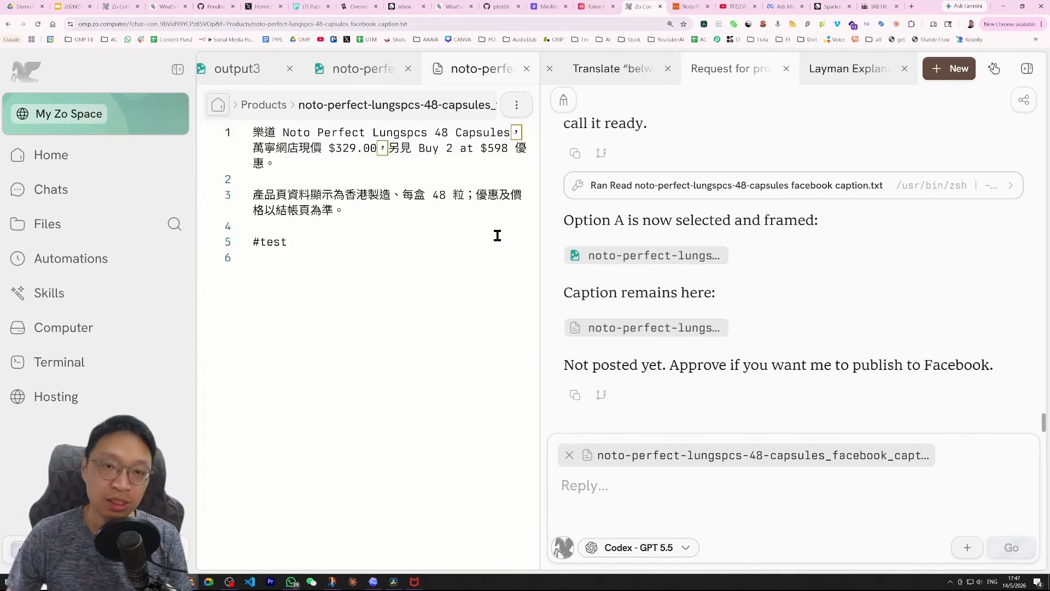
left_click_drag(290, 242, 252, 129)
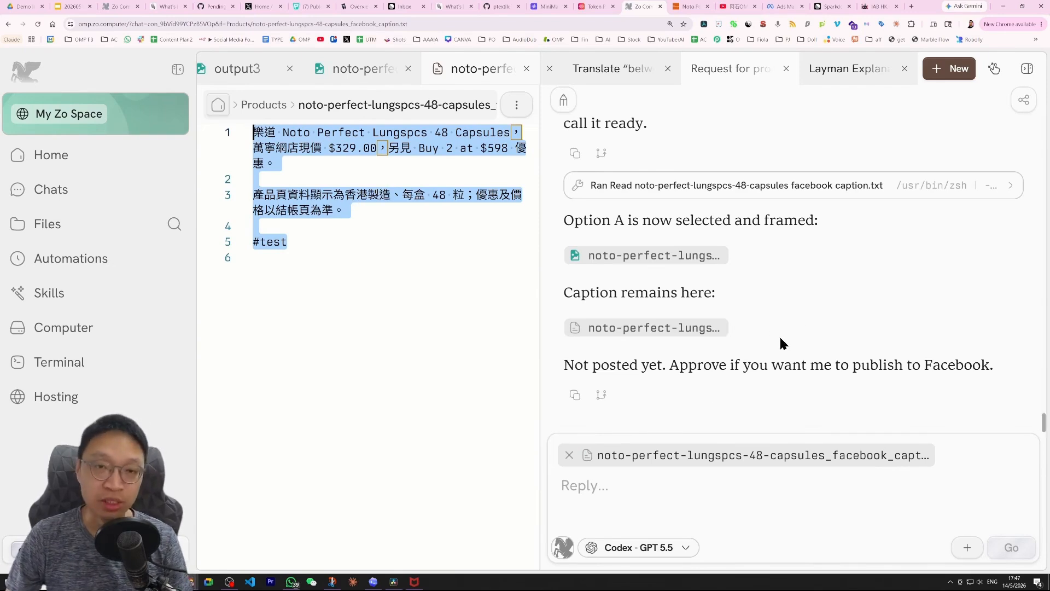
left_click(384, 229)
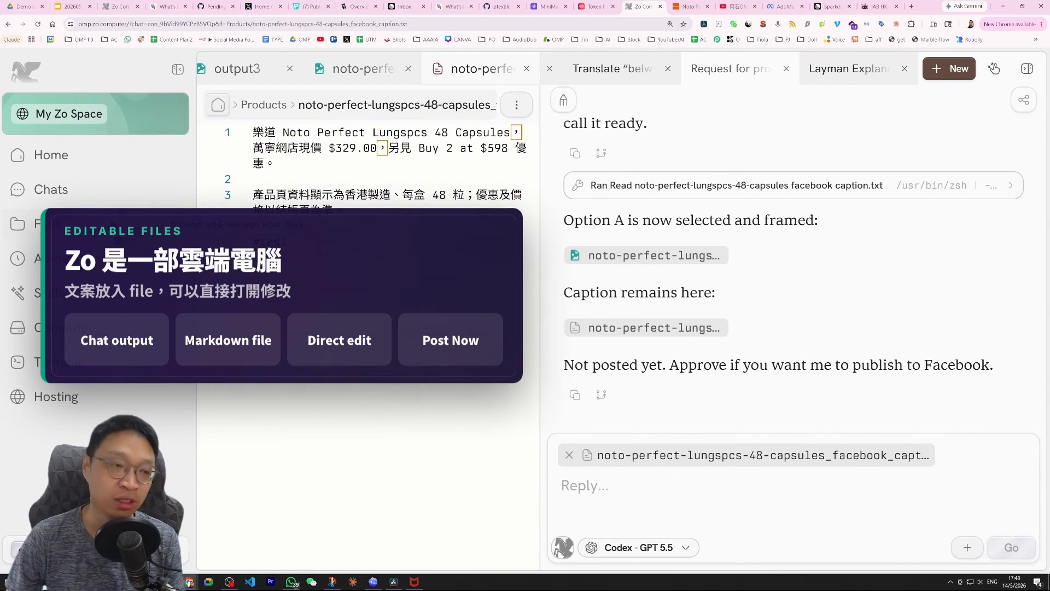
left_click(41, 223)
left_click(231, 268)
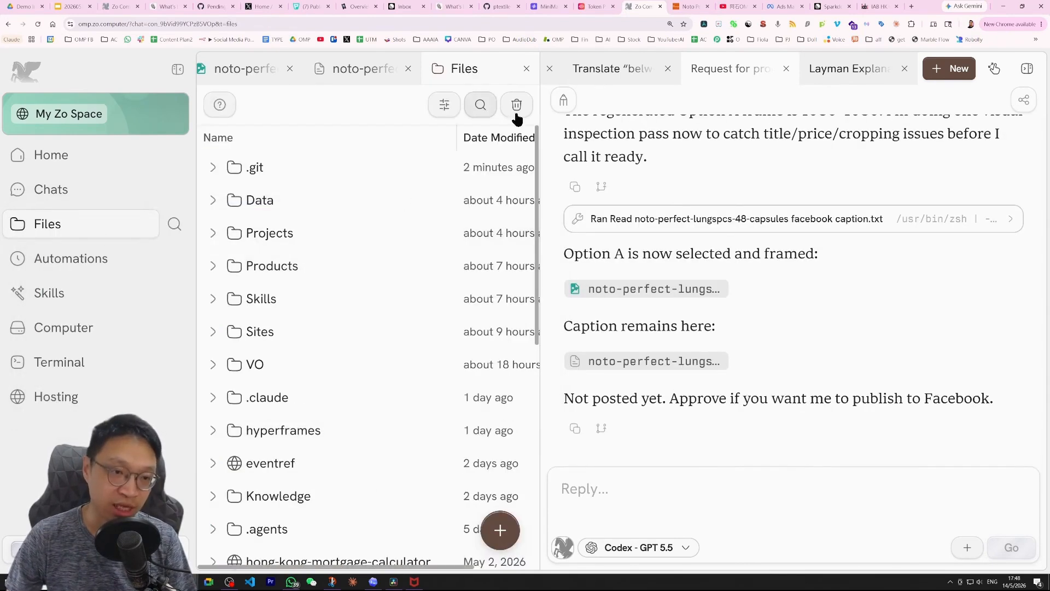
scroll(401, 269, "down", 10)
scroll(399, 288, "up", 10)
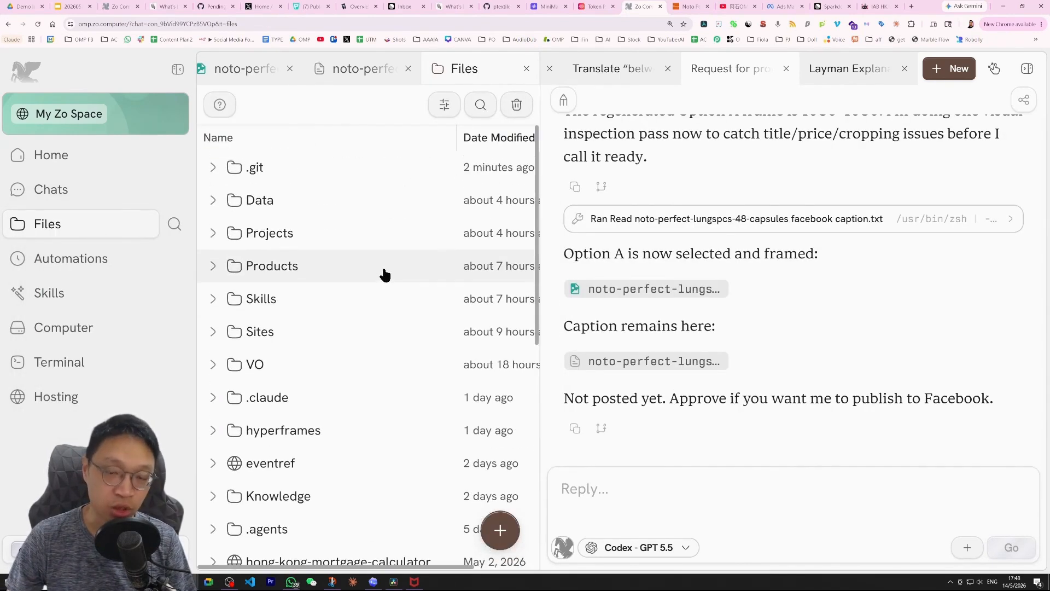
left_click(654, 365)
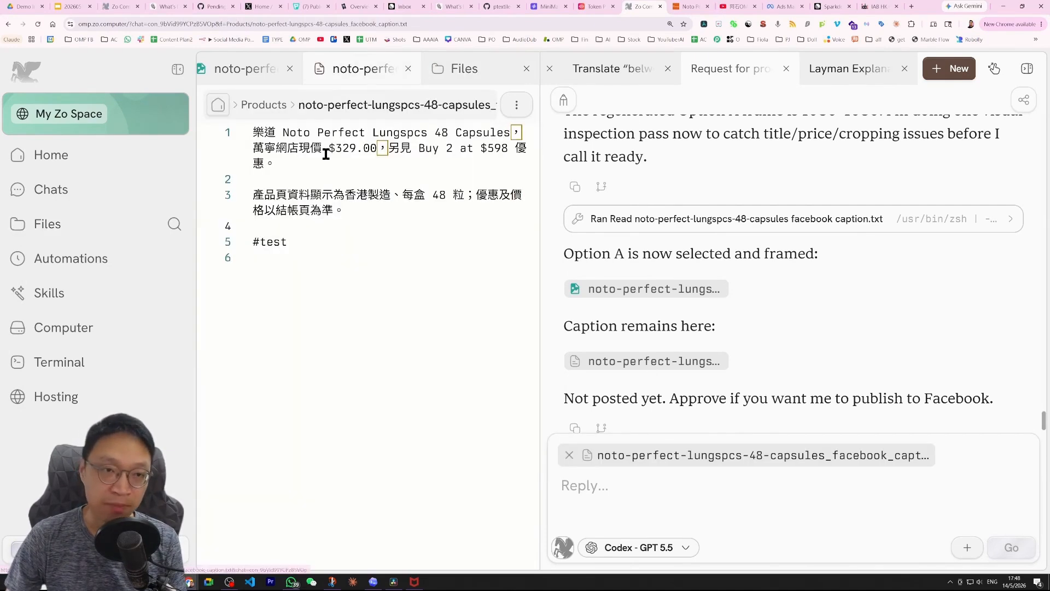
Remove the .00 decimals from the $329.00 price in the caption.
left_click_drag(388, 191, 382, 187)
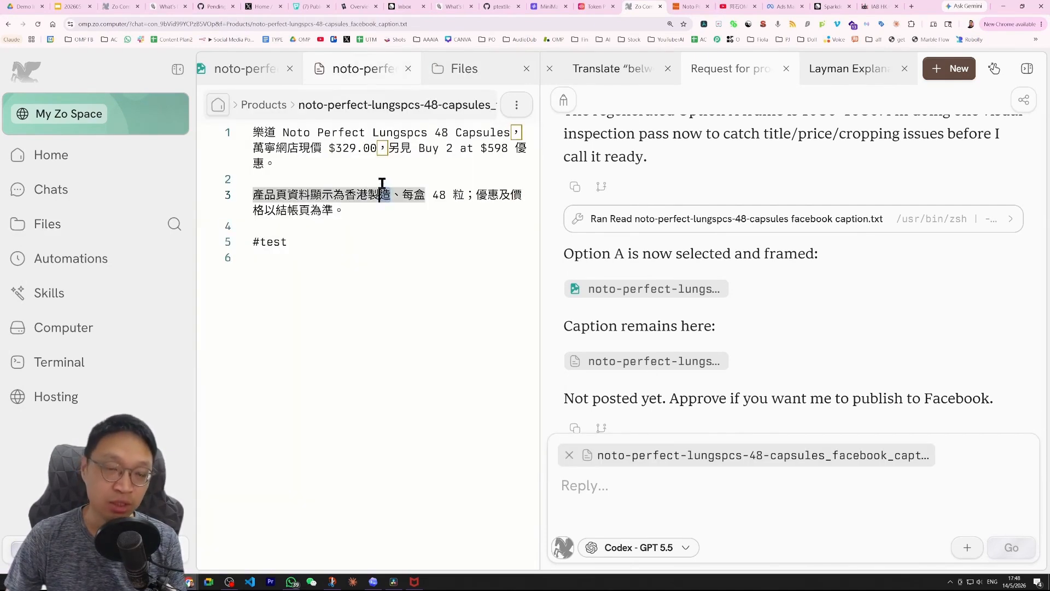
left_click(375, 149)
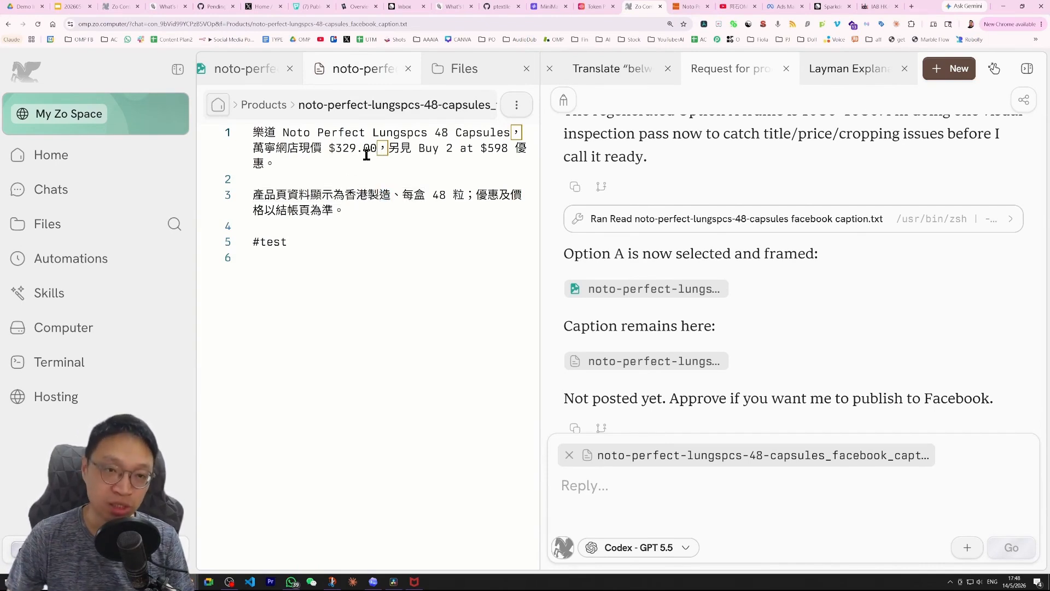
left_click_drag(356, 149, 375, 151)
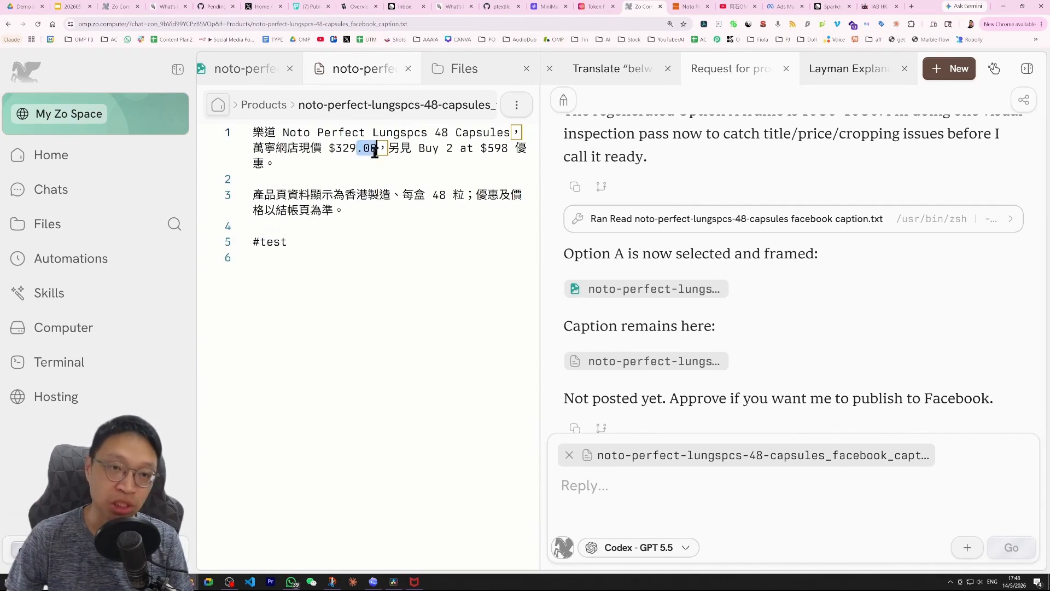
scroll(804, 362, "down", 1)
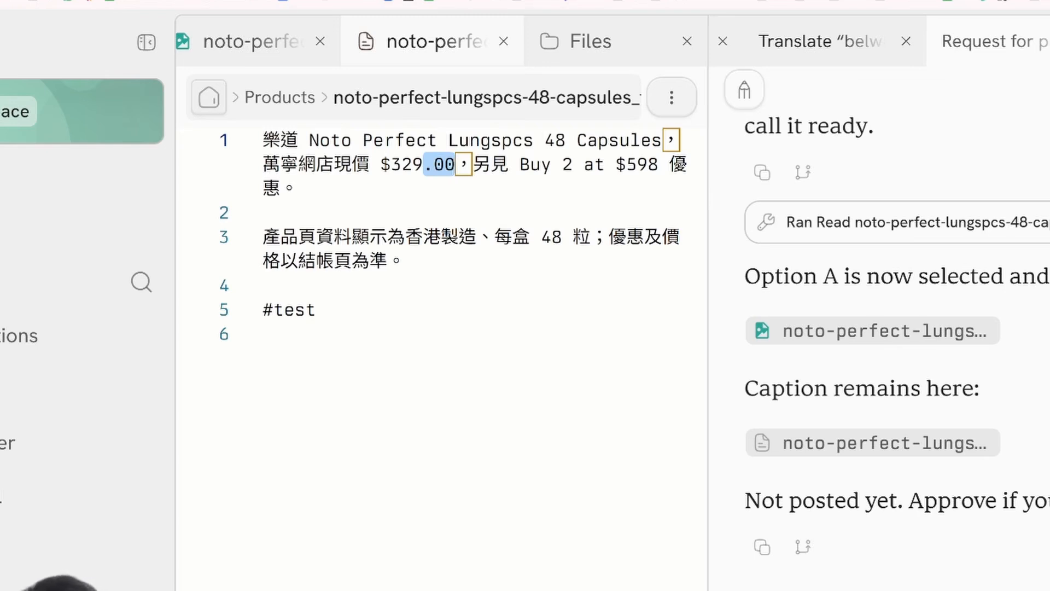
left_click(525, 164)
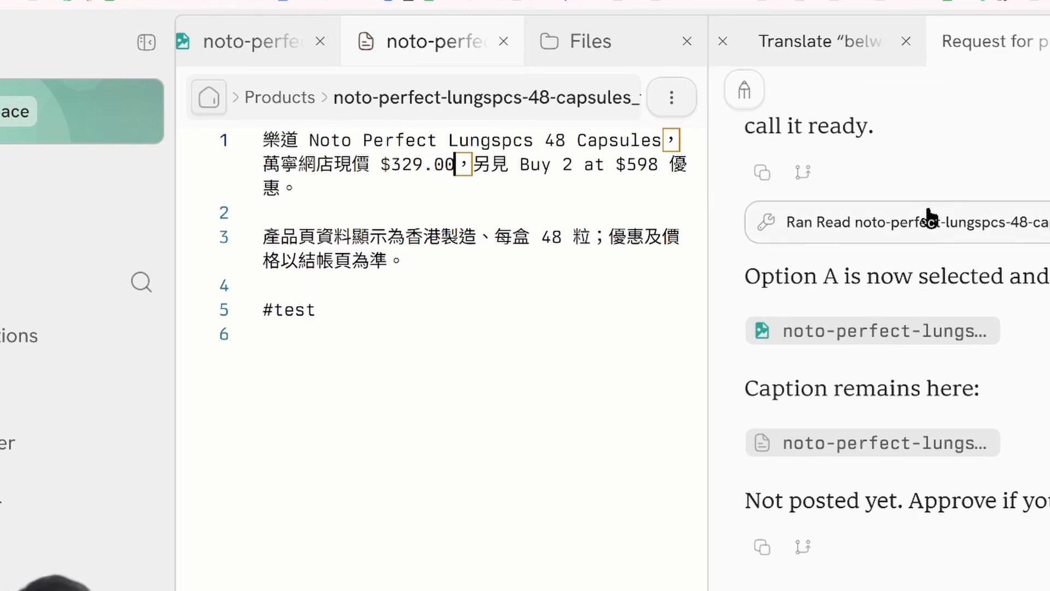
key("BackSpace")
key("BackSpace")
key("BackSpace")
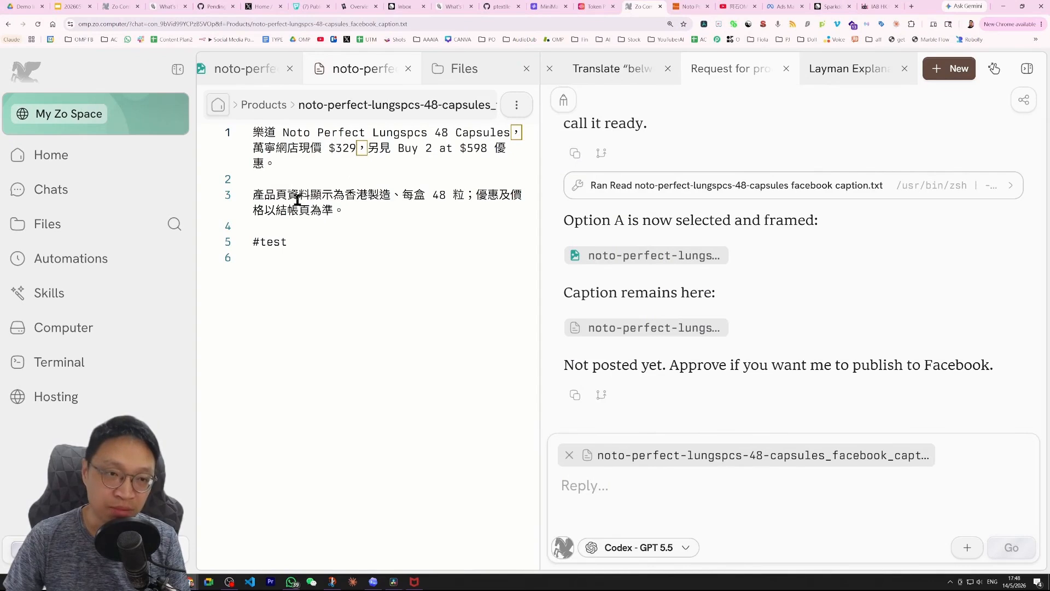
Delete the product-origin and per-box paragraph from the caption, leaving the #test line.
double_click(342, 211)
triple_click(342, 210)
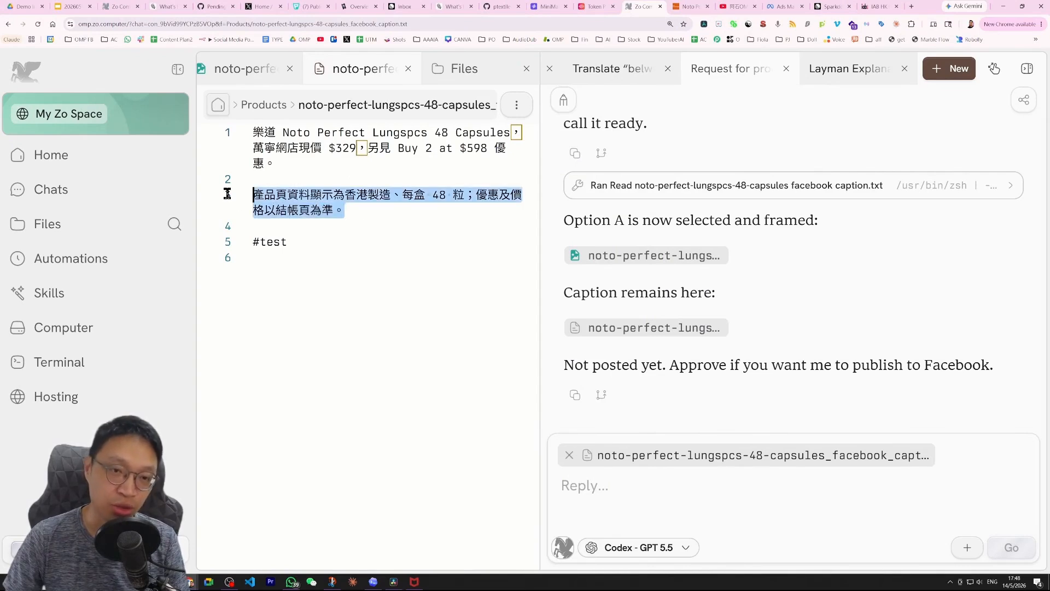
key("BackSpace")
key("Delete")
key("Delete")
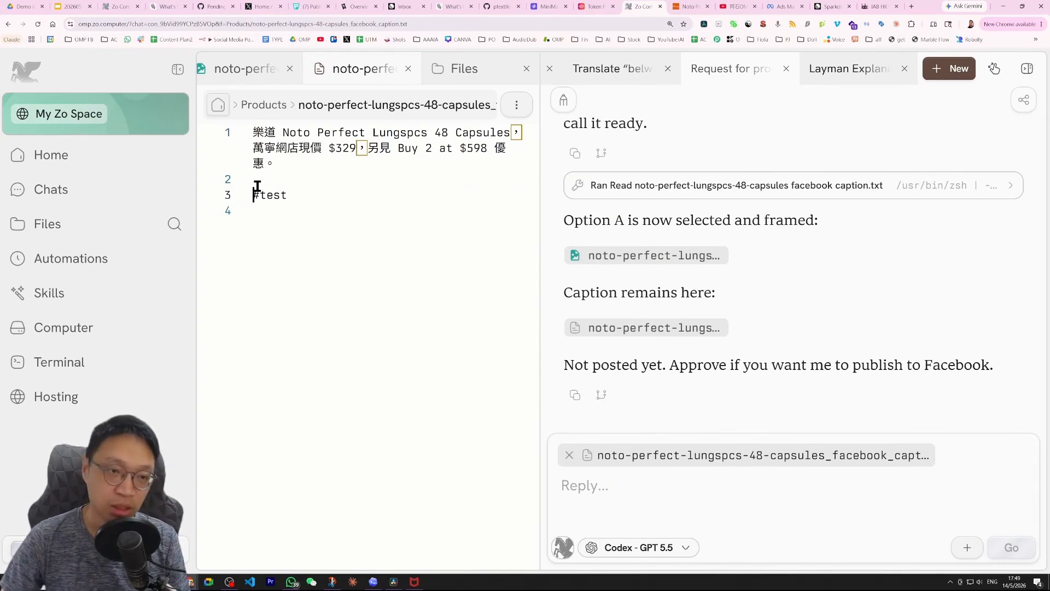
left_click_drag(286, 194, 251, 195)
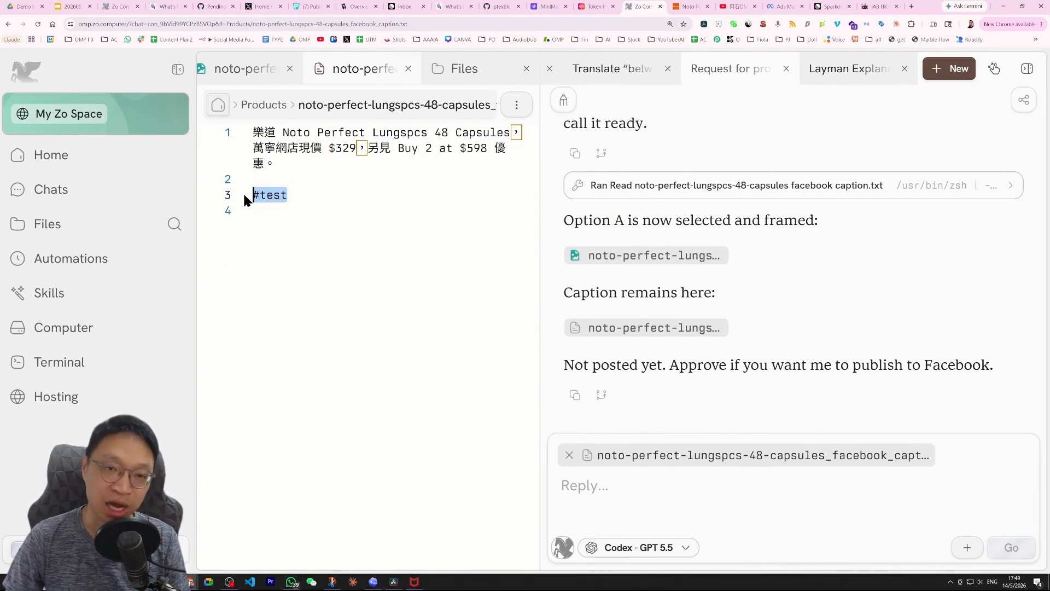
left_click(334, 200)
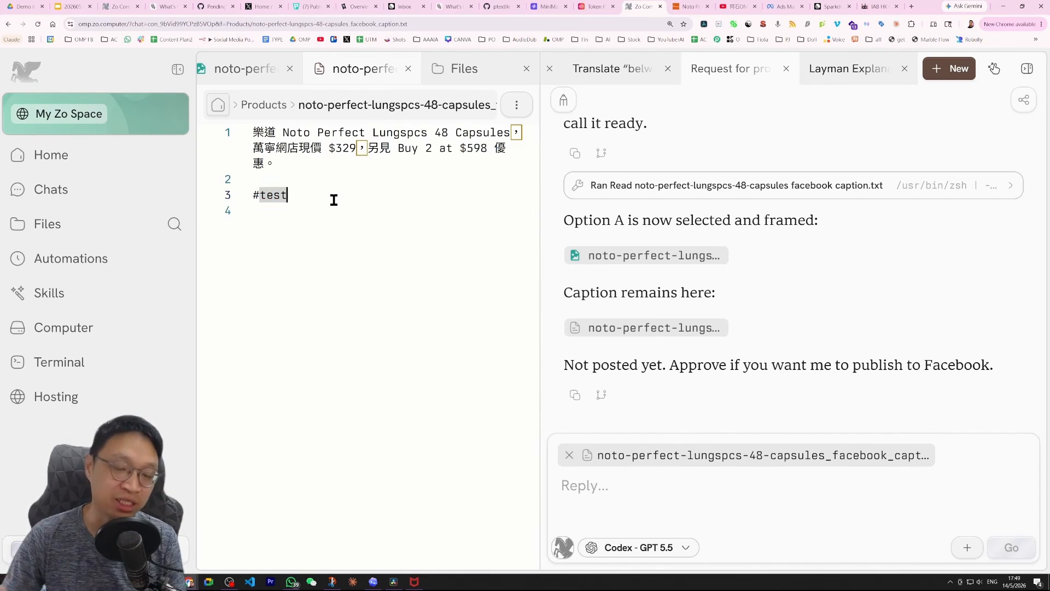
Start a chat reply asking Zo to post now.
left_click(667, 488)
type("post now ")
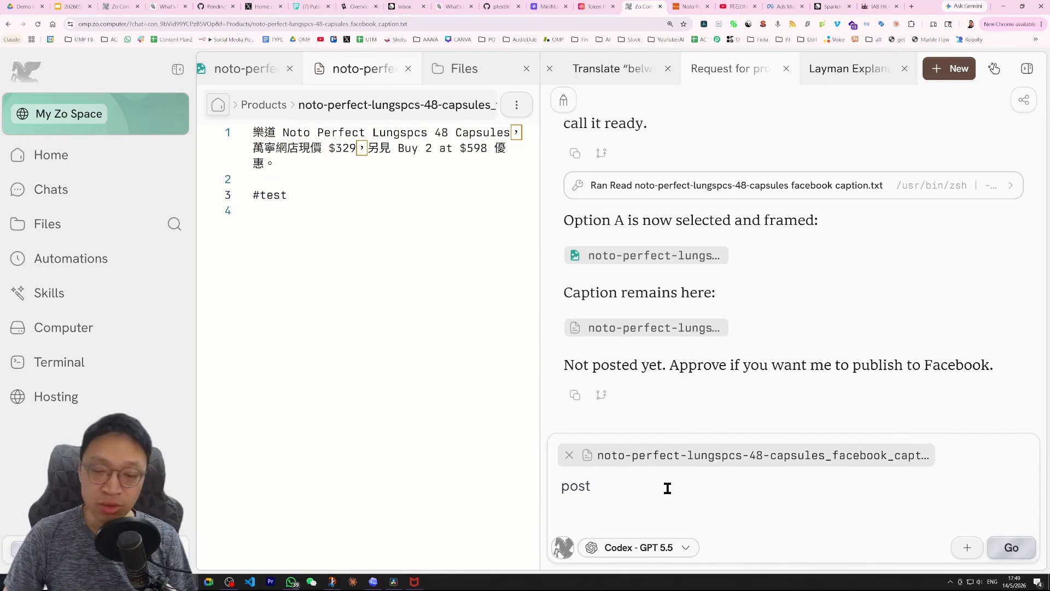
type("us")
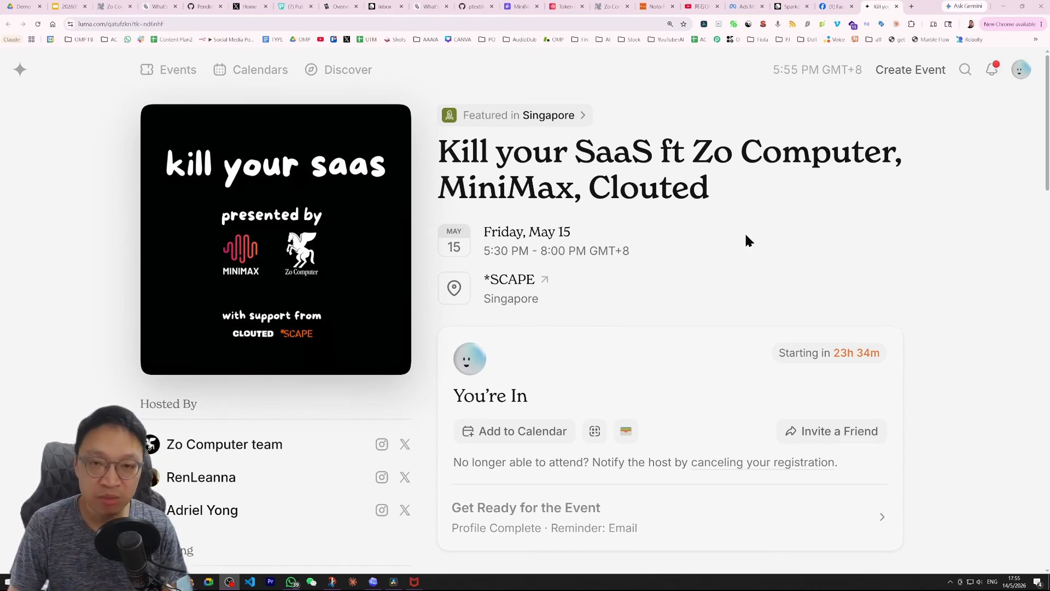
Open account billing and redeem the SHEK100 coupon code for AI credits.
left_click(610, 6)
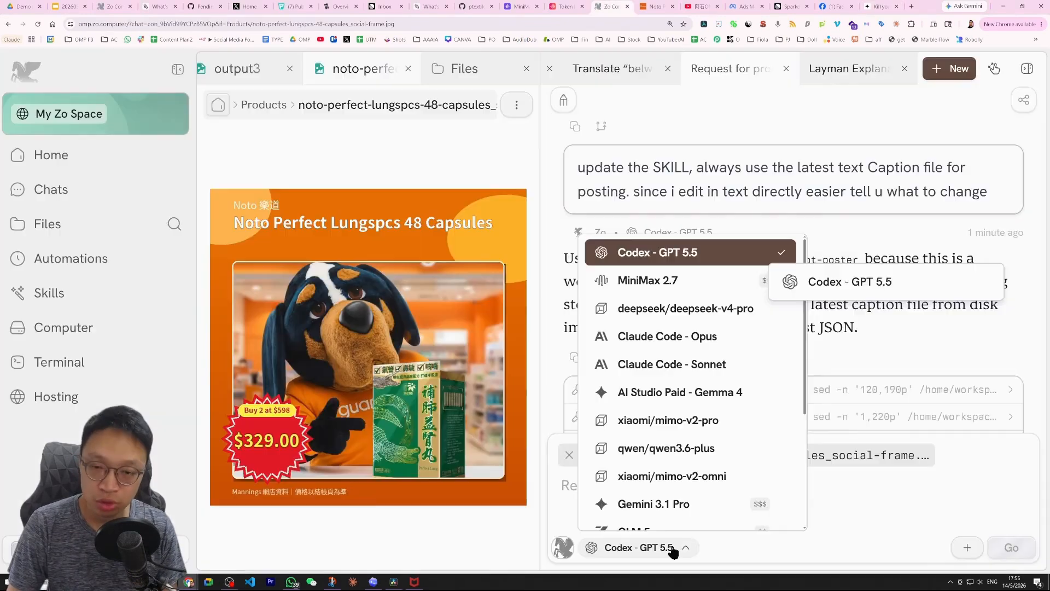
scroll(698, 424, "down", 3)
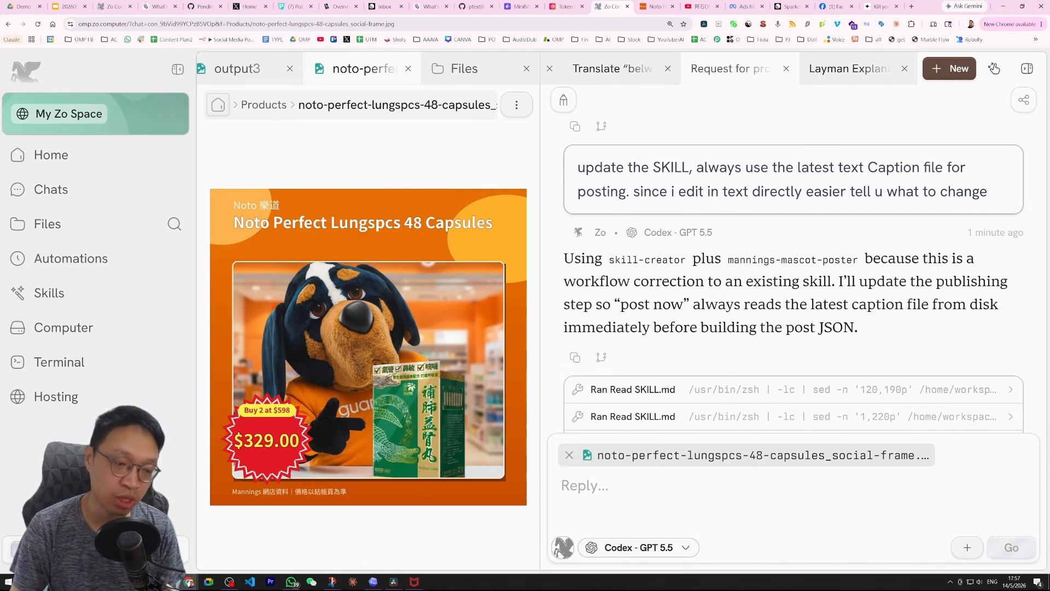
left_click(110, 549)
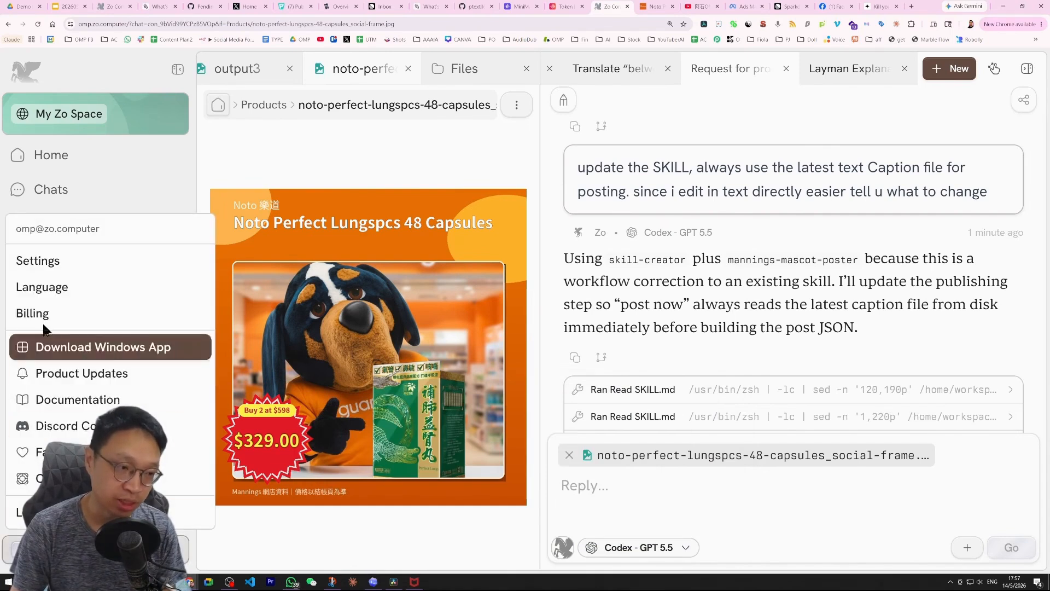
left_click(33, 309)
scroll(450, 296, "down", 2)
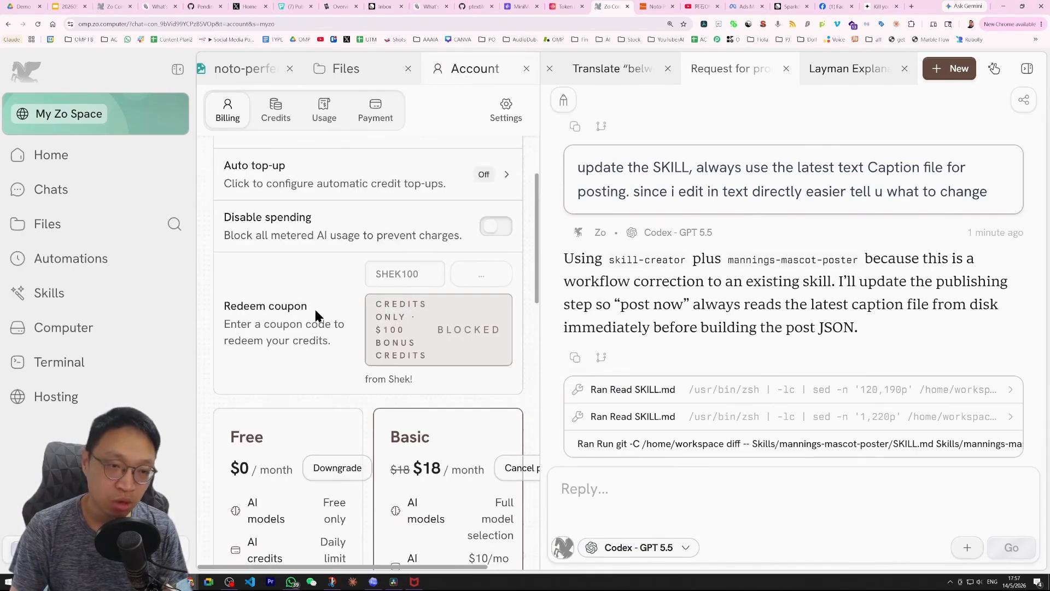
left_click_drag(308, 305, 224, 310)
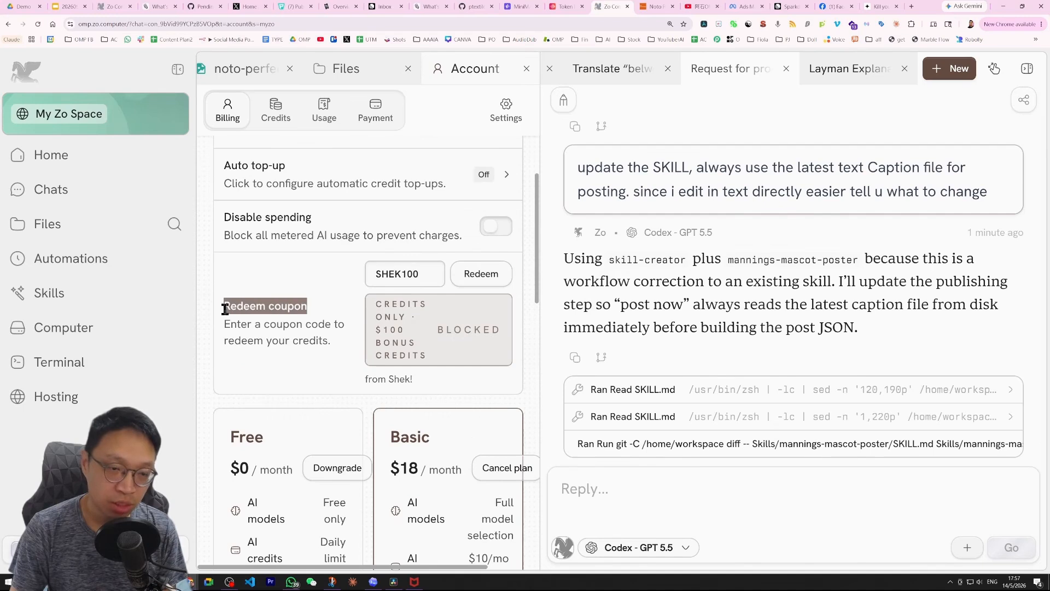
left_click(396, 277)
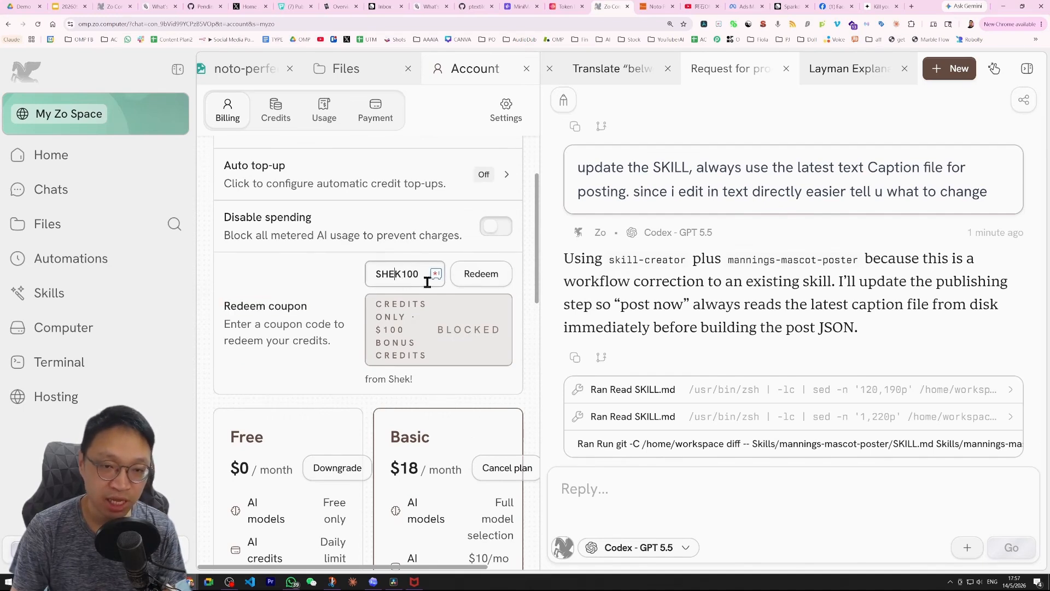
left_click(492, 274)
left_click_drag(237, 246, 327, 247)
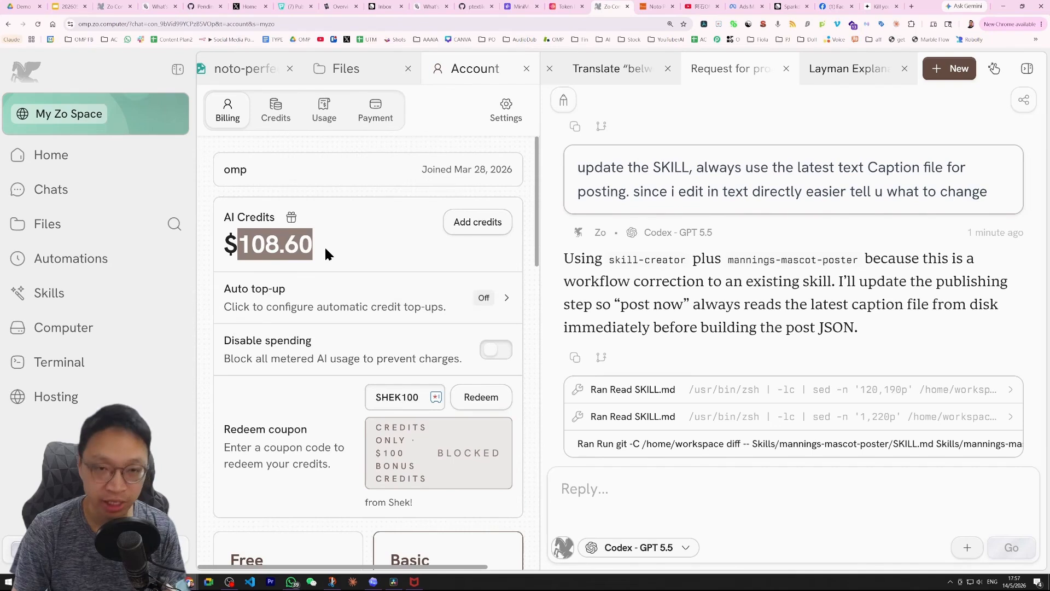